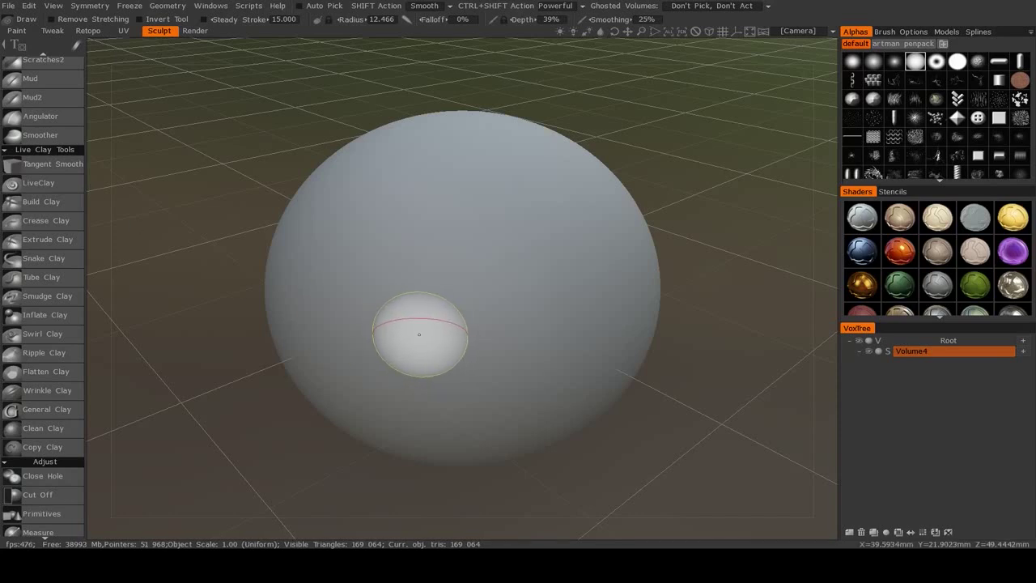
Reduce the brush radius to 6.342, show the sphere's wireframe, and activate the Draw surface tool.
scroll(403, 319, down, 7)
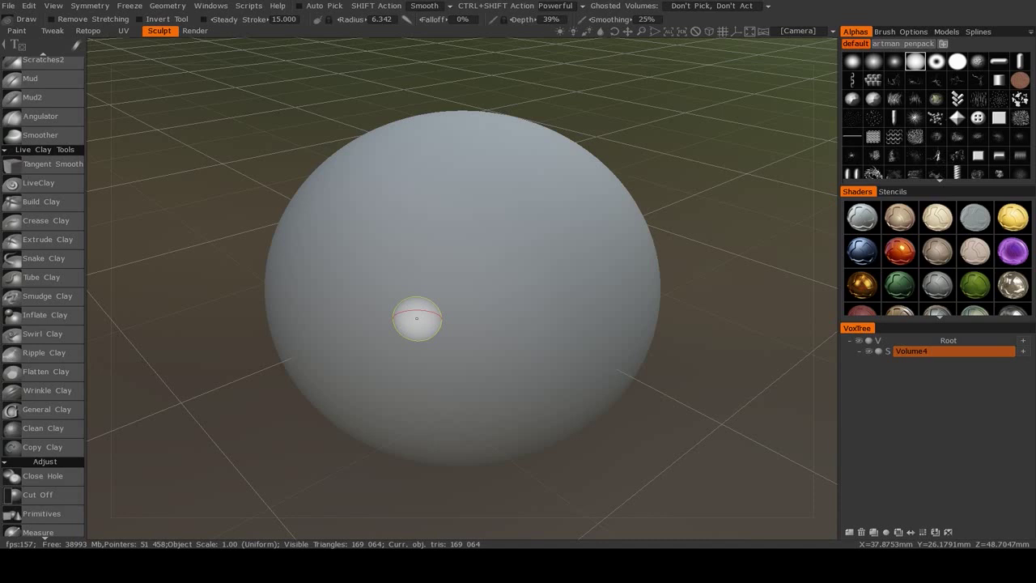
key(w)
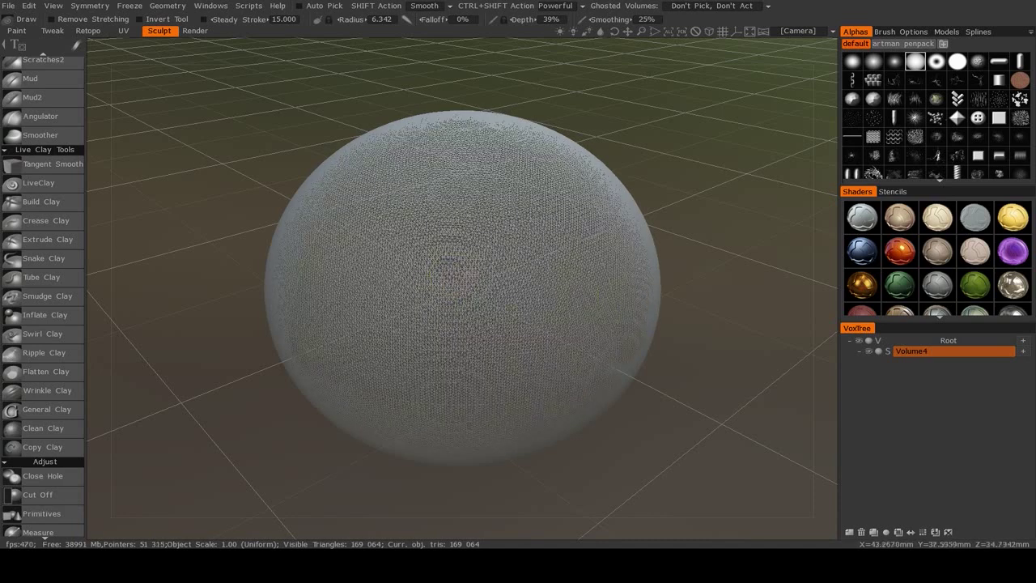
scroll(578, 298, up, 2)
scroll(58, 155, up, 5)
click(49, 92)
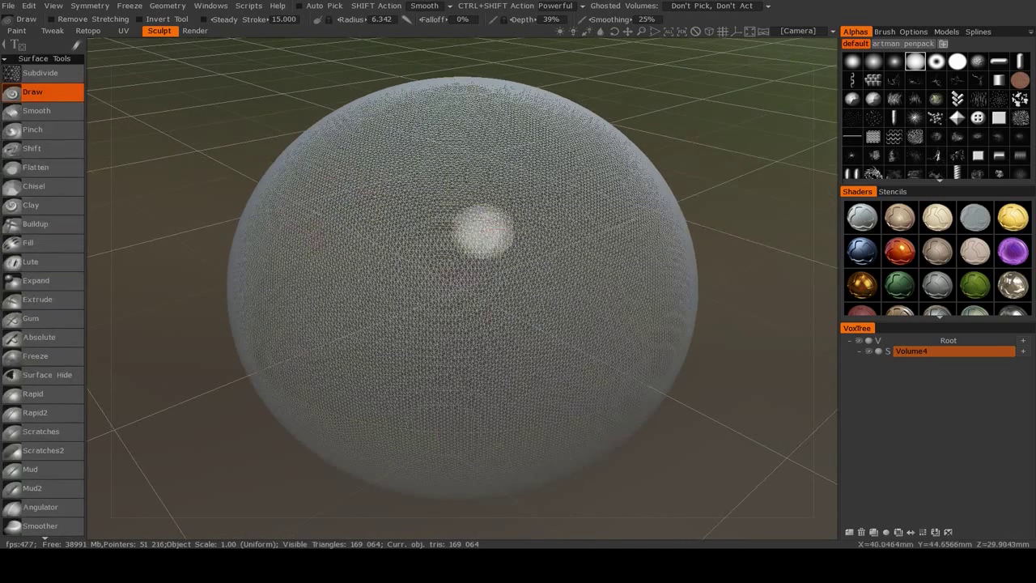
key(w)
key(w)
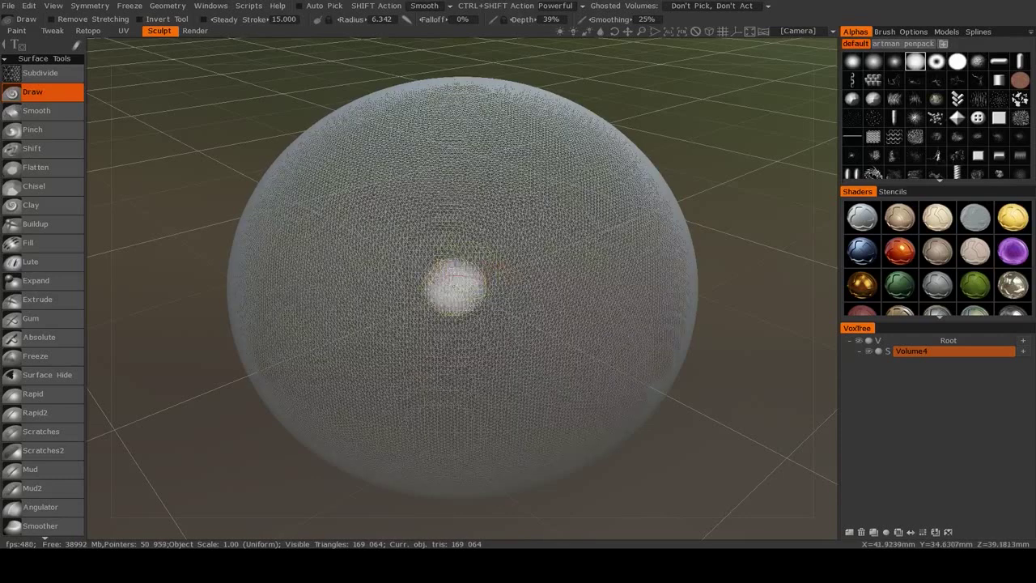
Test the Draw brush with winding strokes across the front of the sphere and undo them.
mouse_move(511, 215)
mouse_down()
mouse_move(482, 271)
mouse_move(560, 244)
mouse_move(457, 360)
mouse_up()
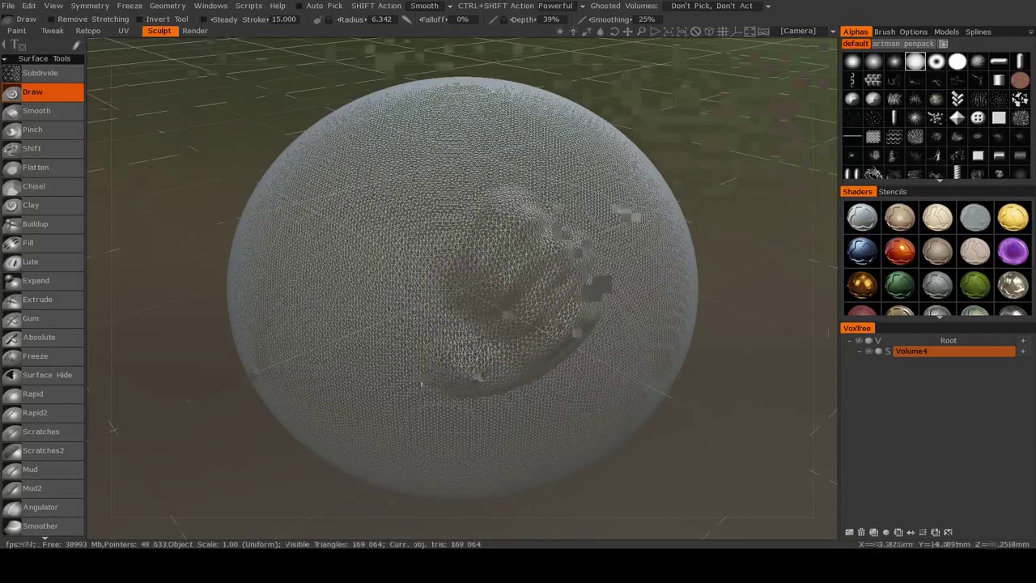
drag(655, 101, 569, 350)
middle_drag(569, 350, 495, 365)
key(ctrl+z)
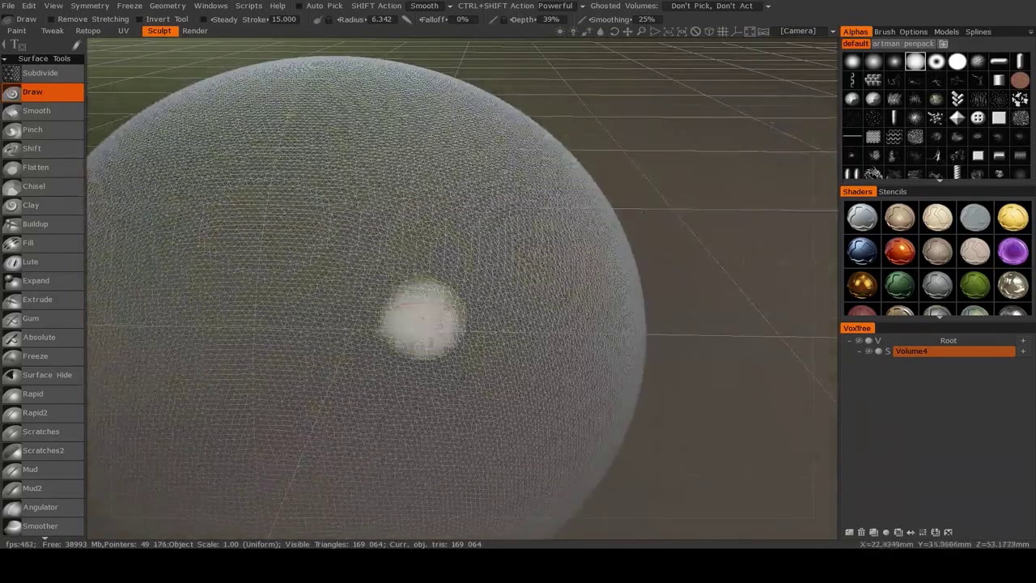
mouse_move(420, 317)
mouse_down()
mouse_move(522, 193)
mouse_move(396, 400)
mouse_move(535, 243)
mouse_move(493, 311)
mouse_up()
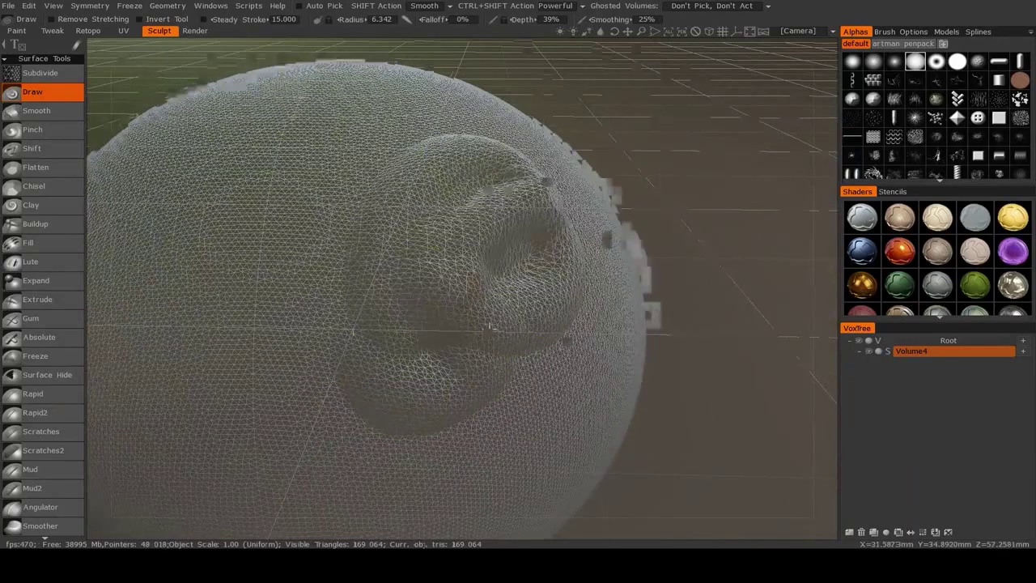
mouse_move(689, 283)
mouse_down()
mouse_move(758, 304)
mouse_move(721, 324)
mouse_up()
key(ctrl+z)
Reduce the Draw brush radius to 0.558 and hide the wireframe.
right_drag(435, 252, 364, 252)
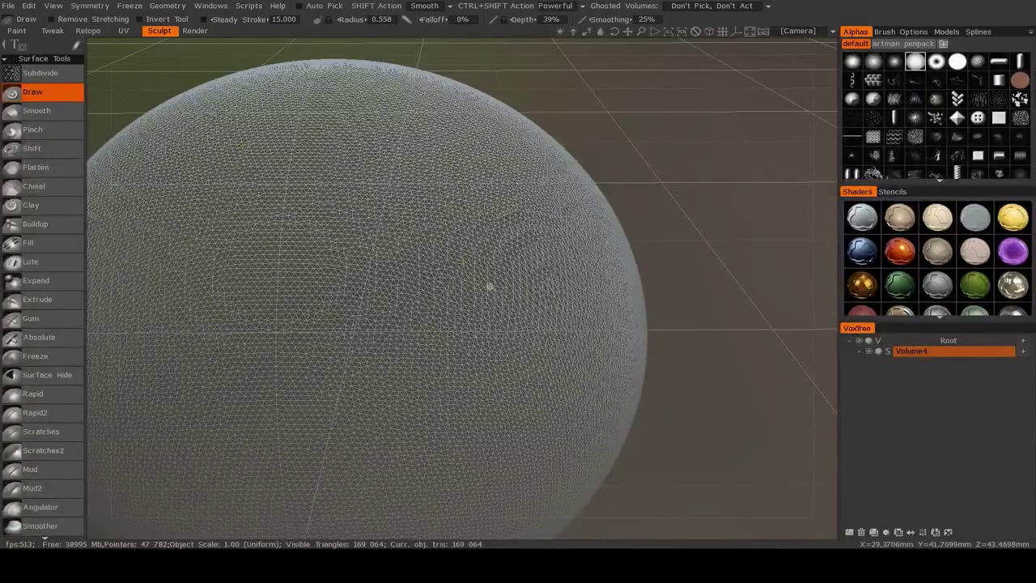
key(w)
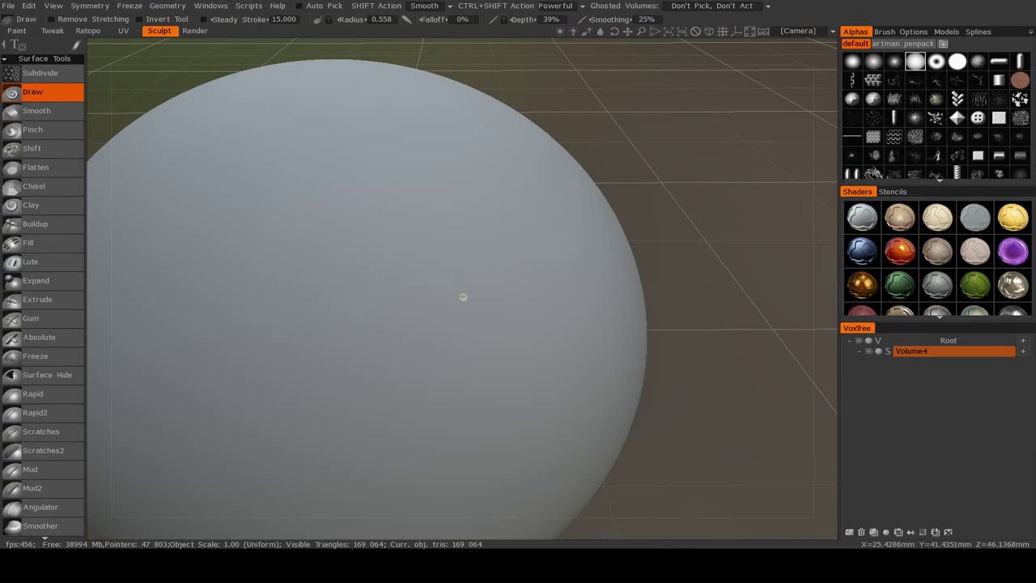
Mark a diagonal strip on the sphere with Subdivide, subdivide the frozen area twice with the wireframe shown, and clear the selection.
click(33, 75)
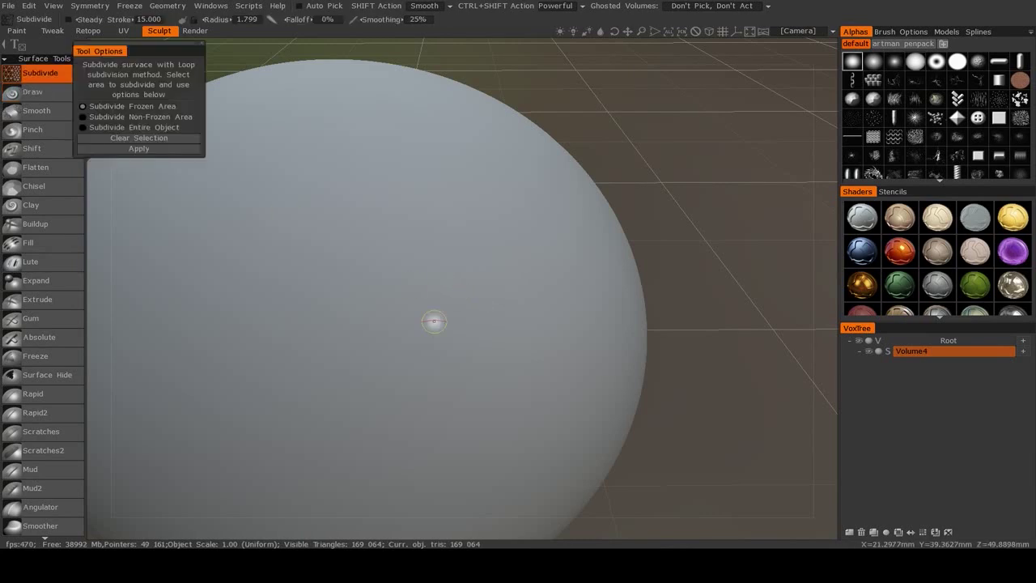
drag(465, 235, 396, 339)
click(140, 149)
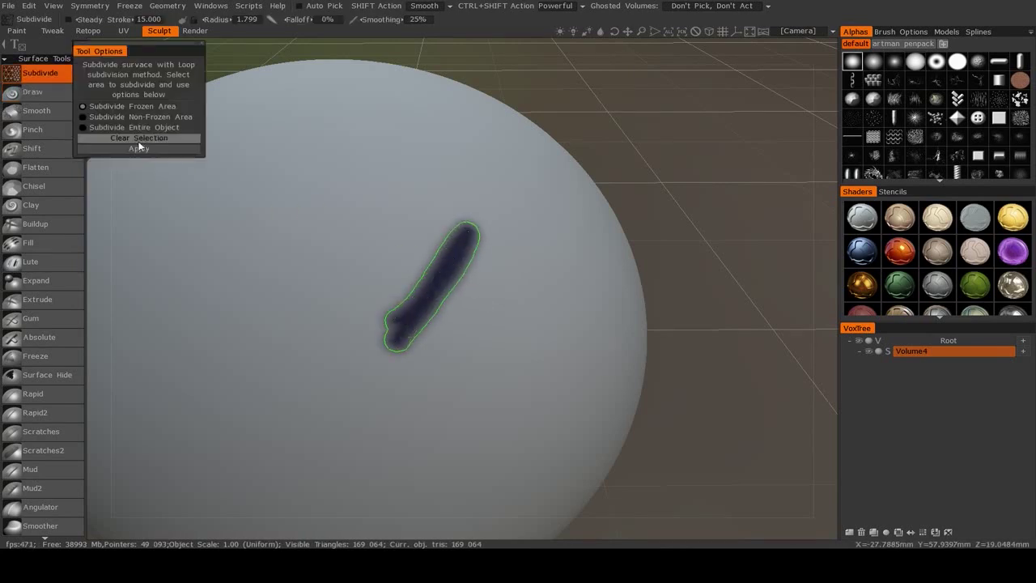
key(w)
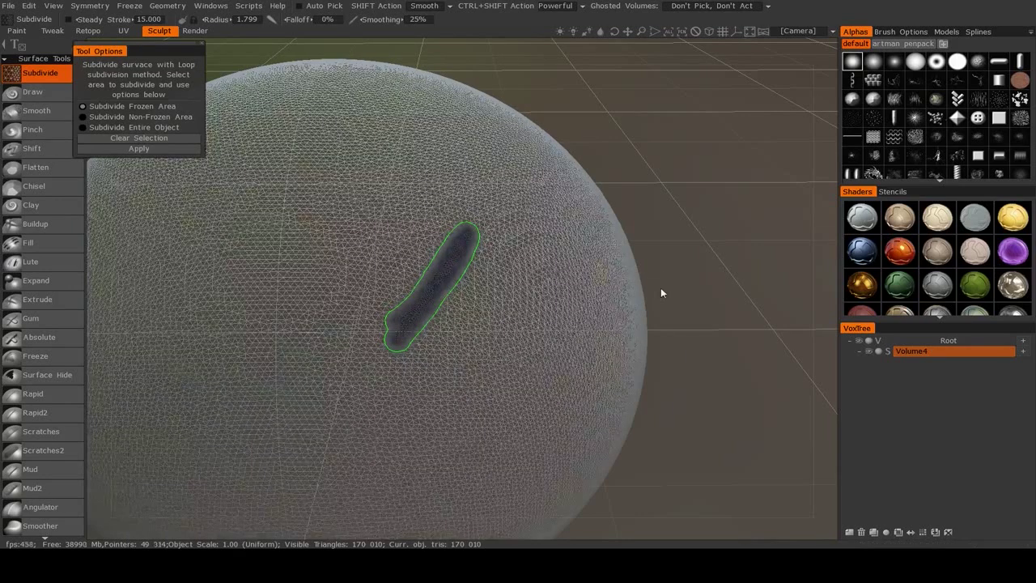
scroll(661, 293, up, 2)
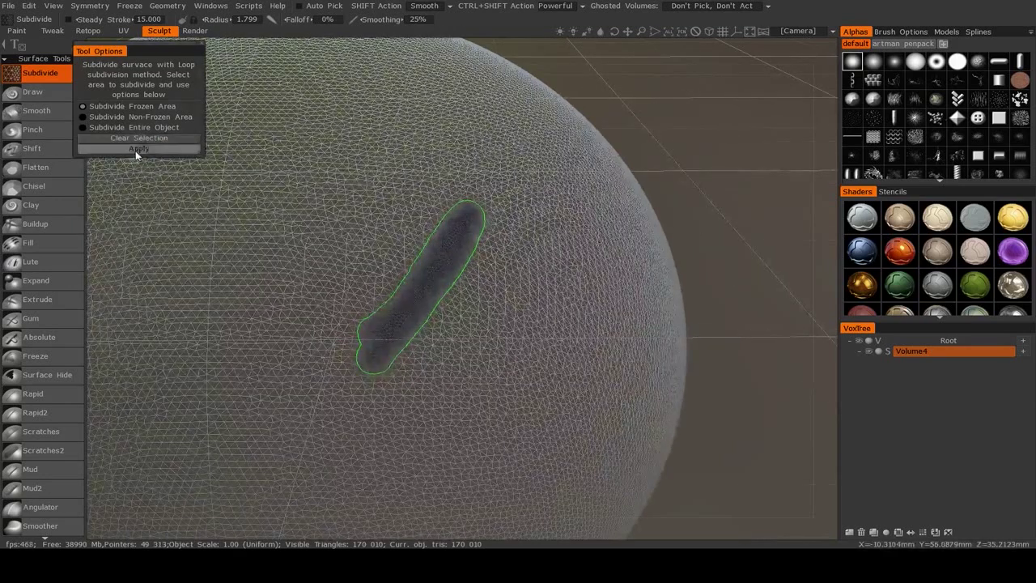
click(135, 150)
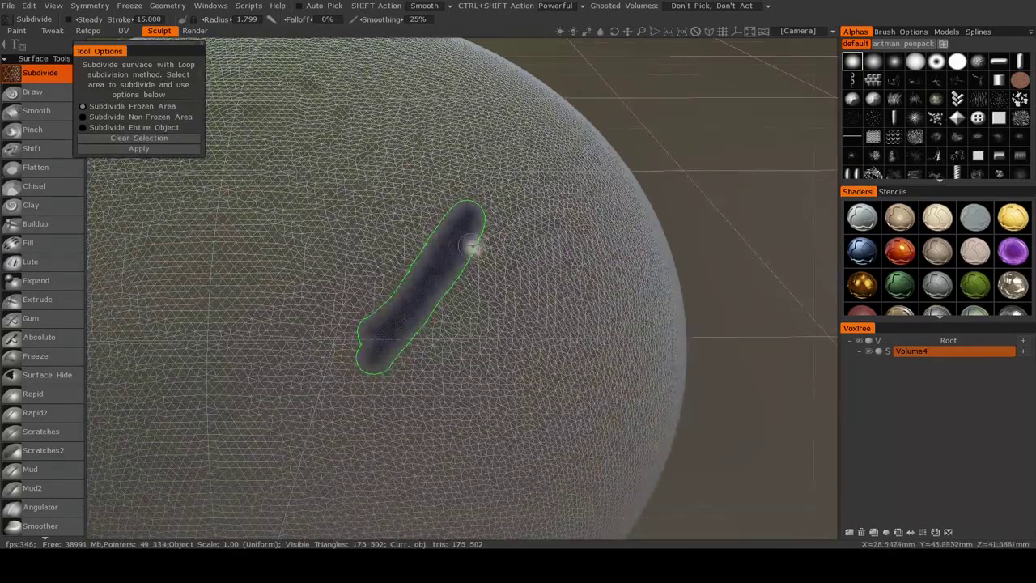
key(ctrl+d)
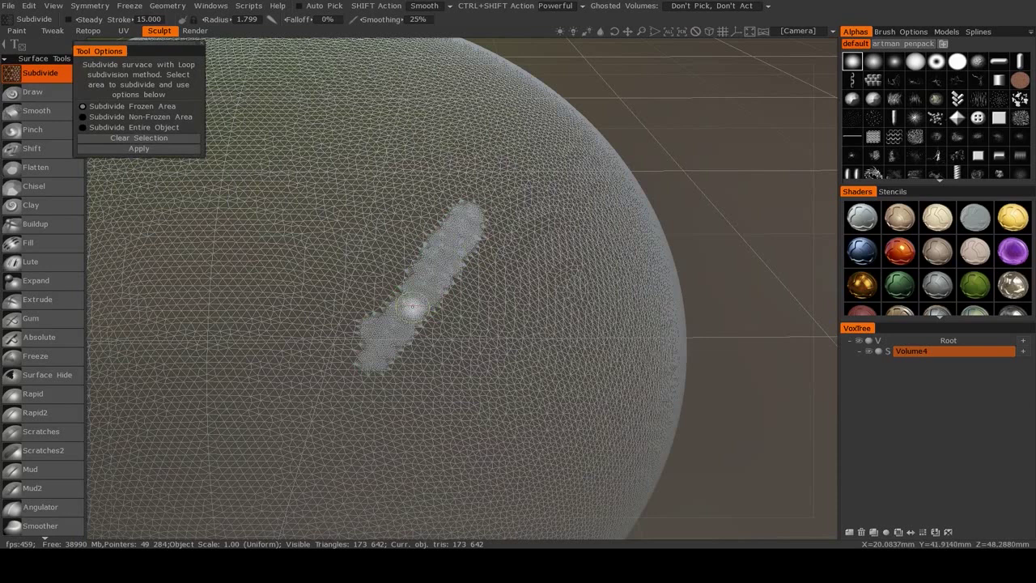
Test thin Draw strokes inside and outside the subdivided strip with the wireframe hidden, undo them, and show the wireframe again.
click(32, 92)
key(w)
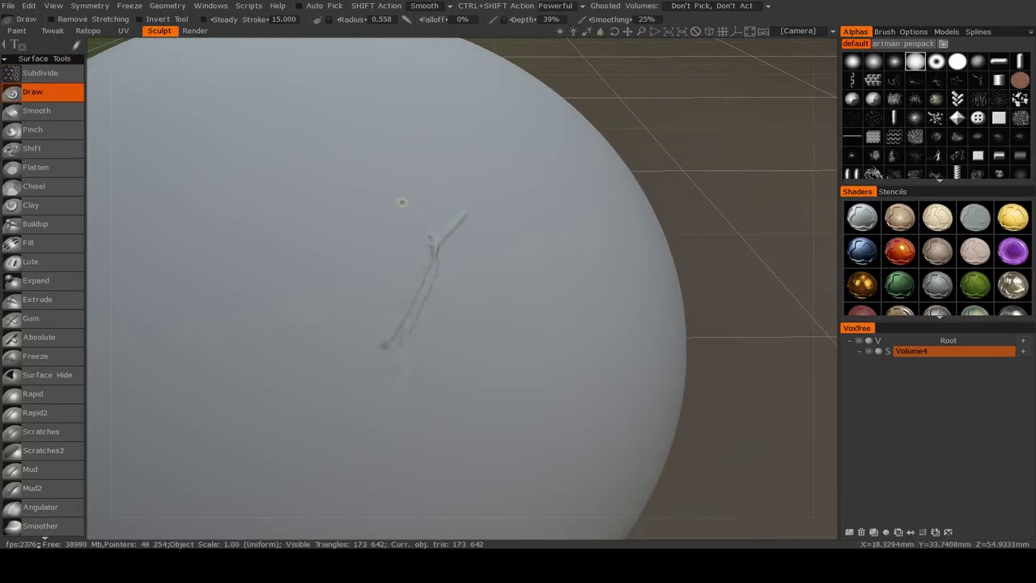
key(ctrl+z)
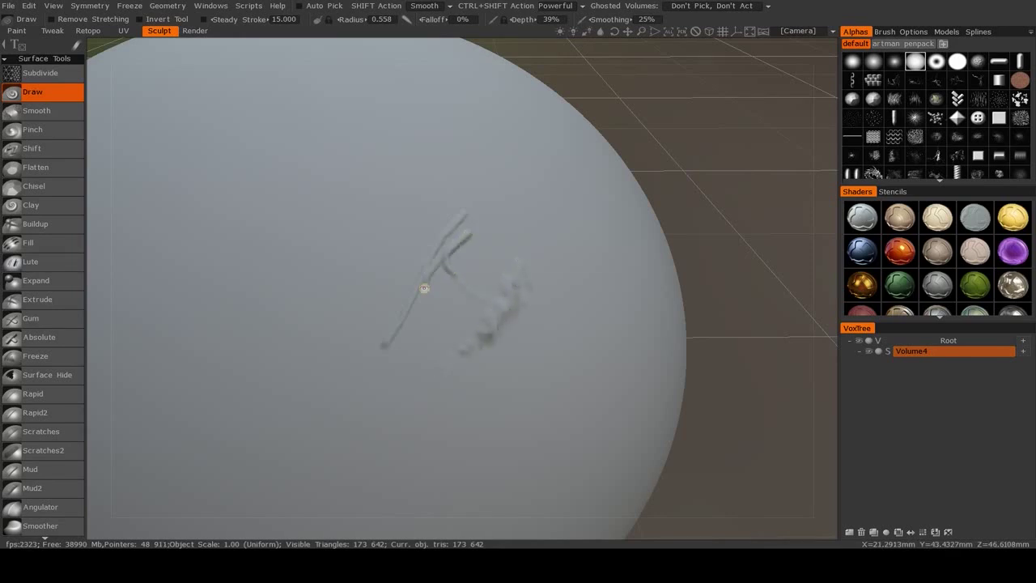
key(ctrl+z)
key(ctrl+z)
key(ctrl+z)
key(w)
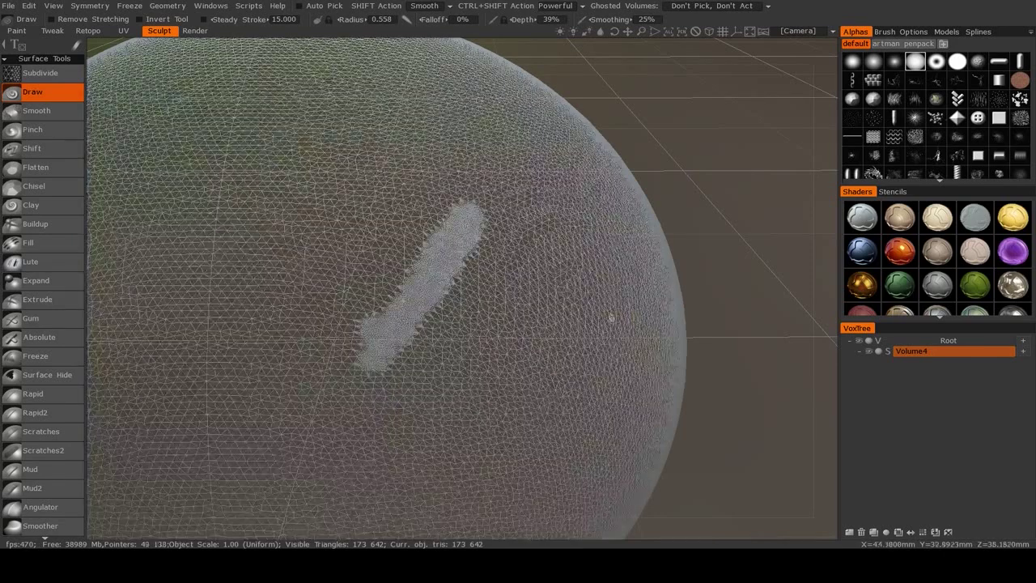
Undo both subdivisions and the frozen strip selection on the sphere.
key(ctrl+z)
key(ctrl+z)
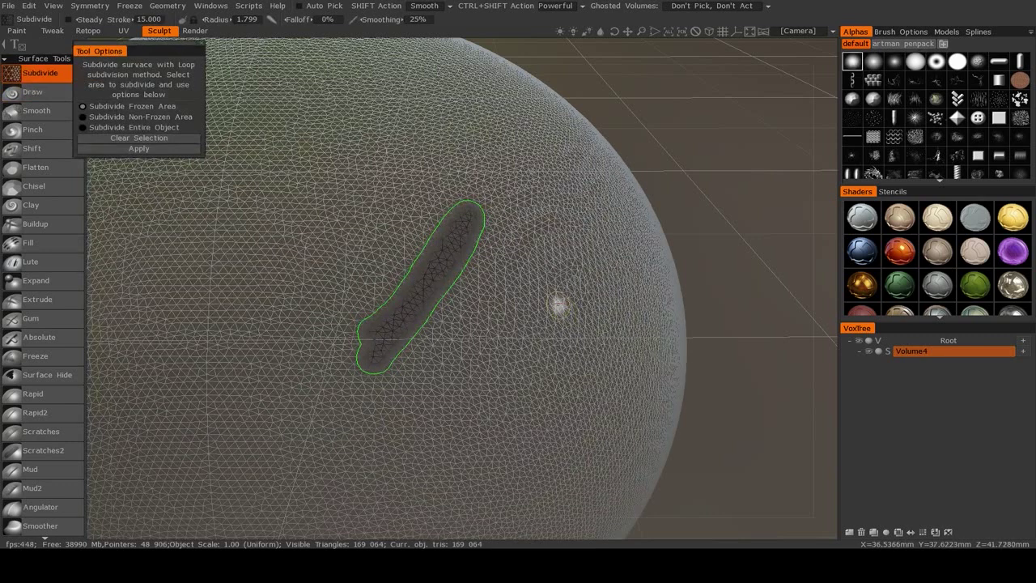
key(ctrl+z)
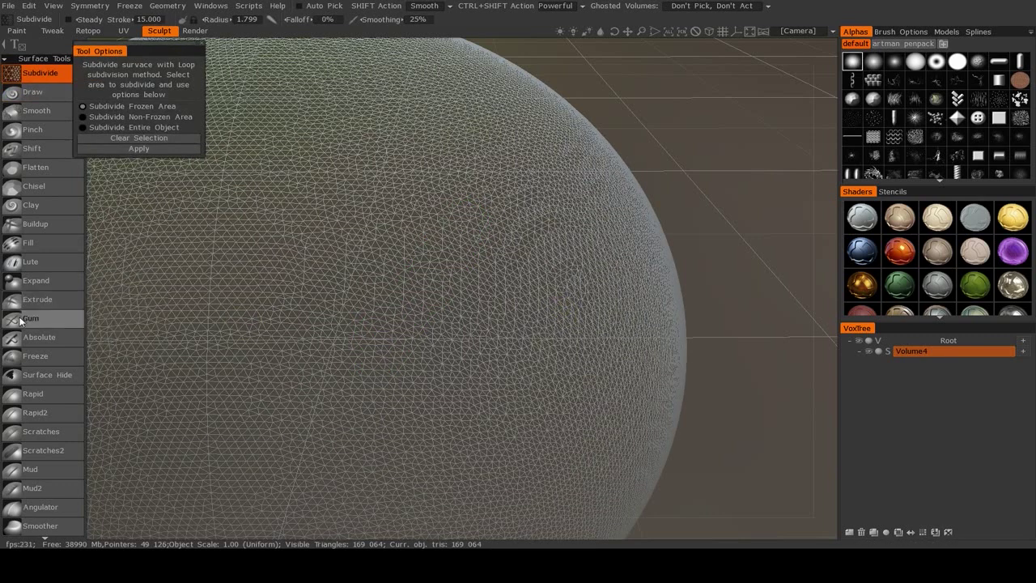
Activate LiveClay and sculpt overlapping test strokes on the sphere with a 4.900 radius.
scroll(57, 332, down, 5)
scroll(61, 344, down, 2)
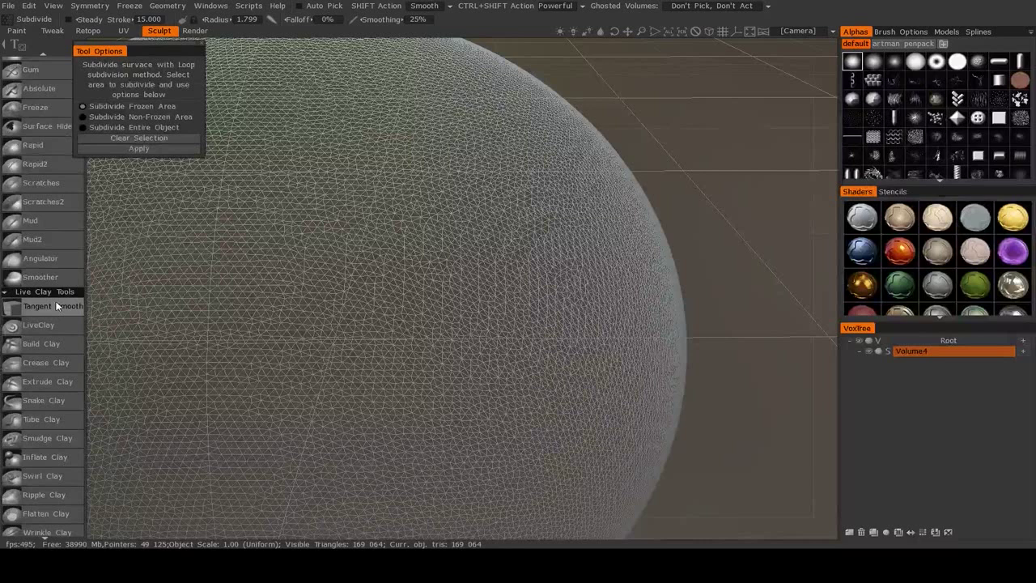
scroll(55, 297, down, 2)
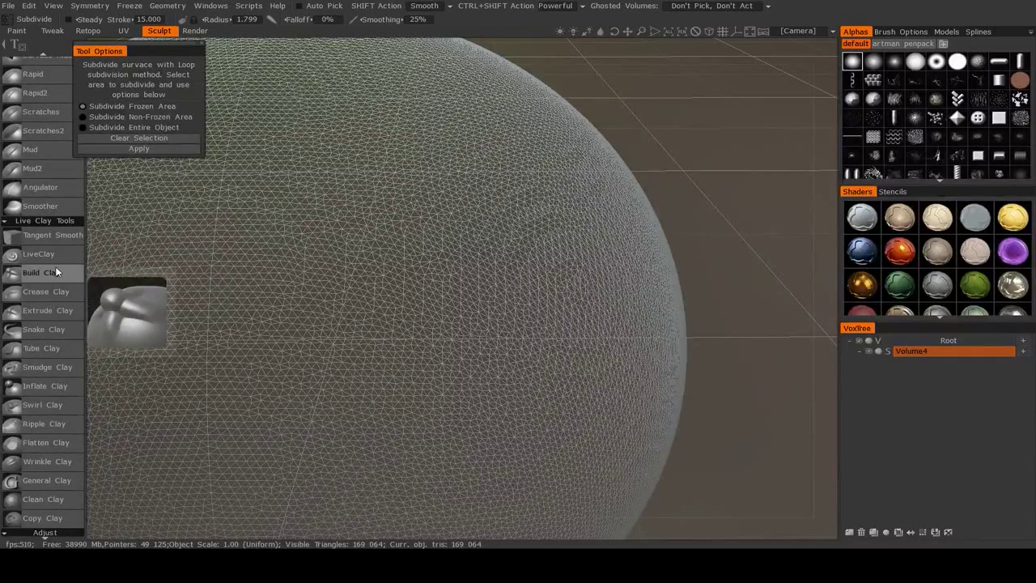
click(48, 256)
mouse_move(328, 338)
mouse_down()
mouse_move(366, 252)
mouse_move(495, 231)
mouse_up()
key(ctrl+z)
mouse_move(472, 299)
mouse_down()
mouse_move(473, 263)
mouse_move(569, 288)
mouse_move(502, 427)
mouse_move(438, 138)
mouse_up()
drag(393, 198, 375, 217)
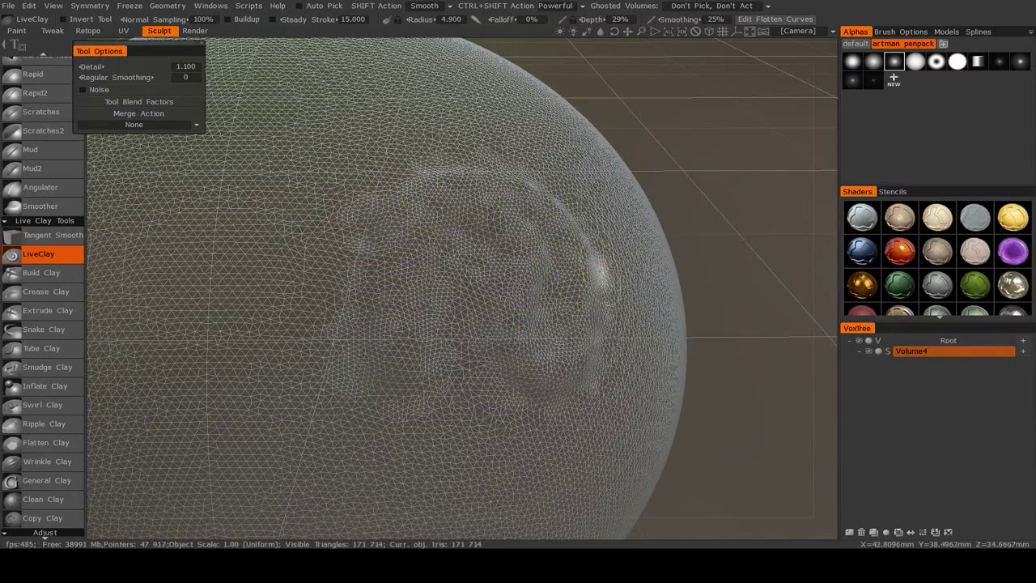
Undo the LiveClay test strokes, clear the frozen strip, and reactivate LiveClay.
key(w)
key(w)
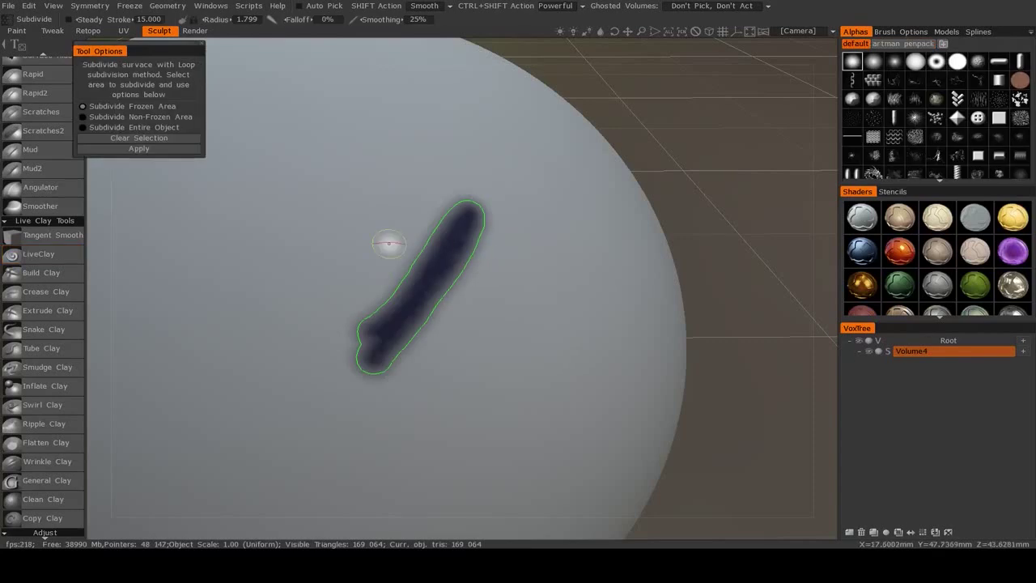
key(ctrl+d)
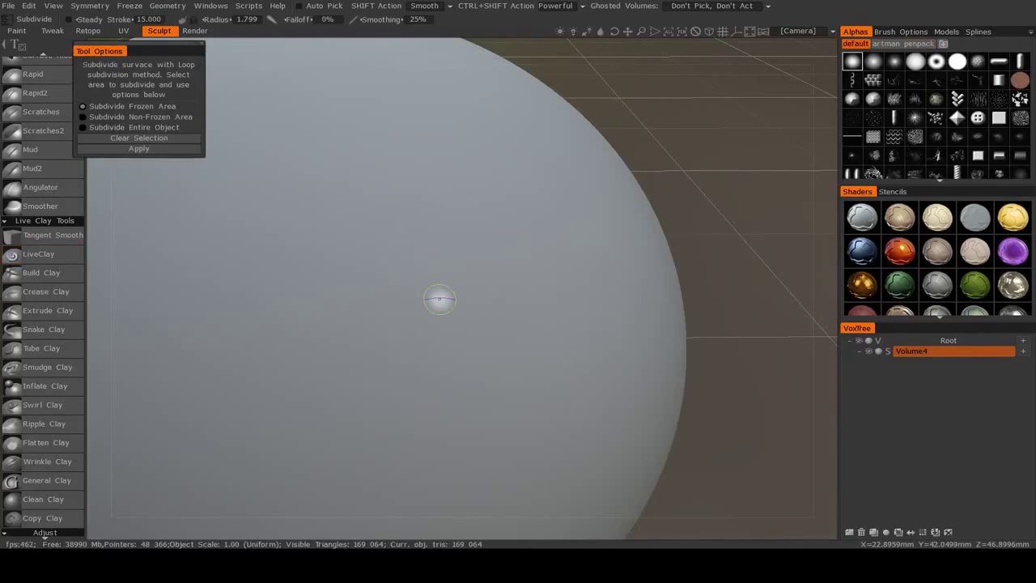
click(31, 256)
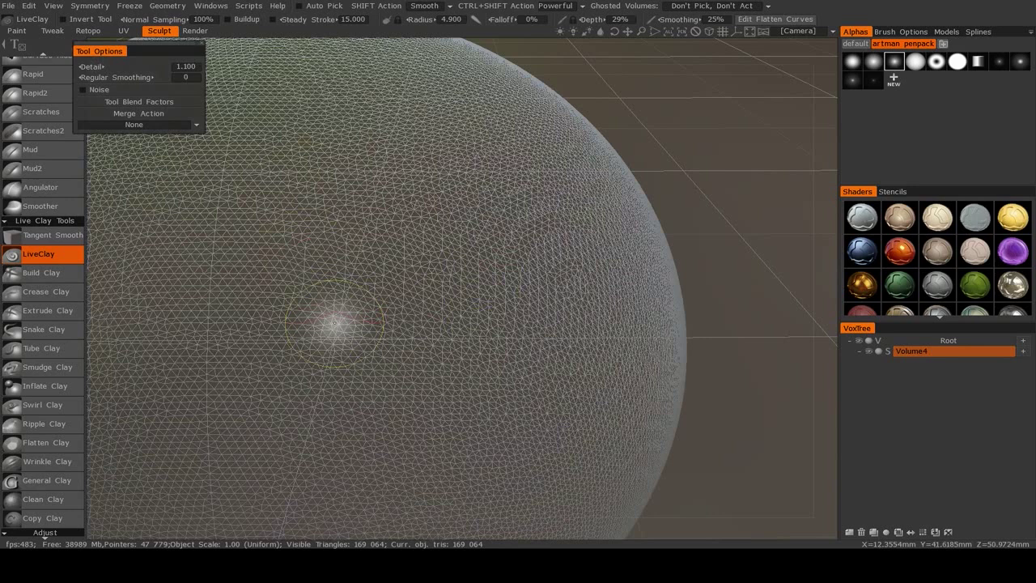
Test a wide LiveClay stroke across the sphere's wireframe mesh with a 4.900 radius and undo it.
mouse_move(326, 363)
mouse_down()
mouse_move(356, 265)
mouse_move(437, 316)
mouse_move(493, 296)
mouse_move(490, 258)
mouse_move(539, 239)
mouse_up()
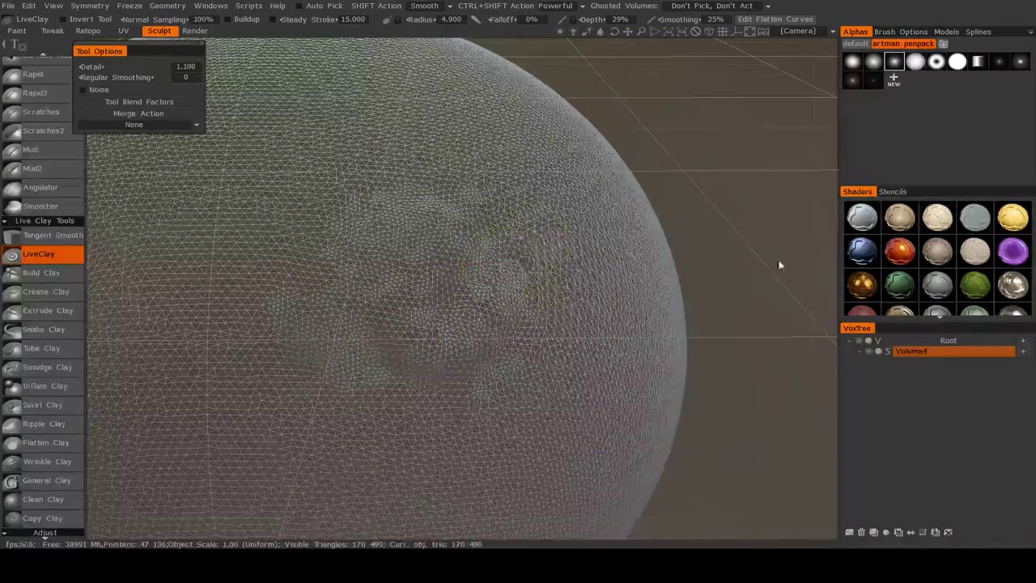
scroll(780, 264, down, 3)
key(ctrl+z)
scroll(512, 288, up, 3)
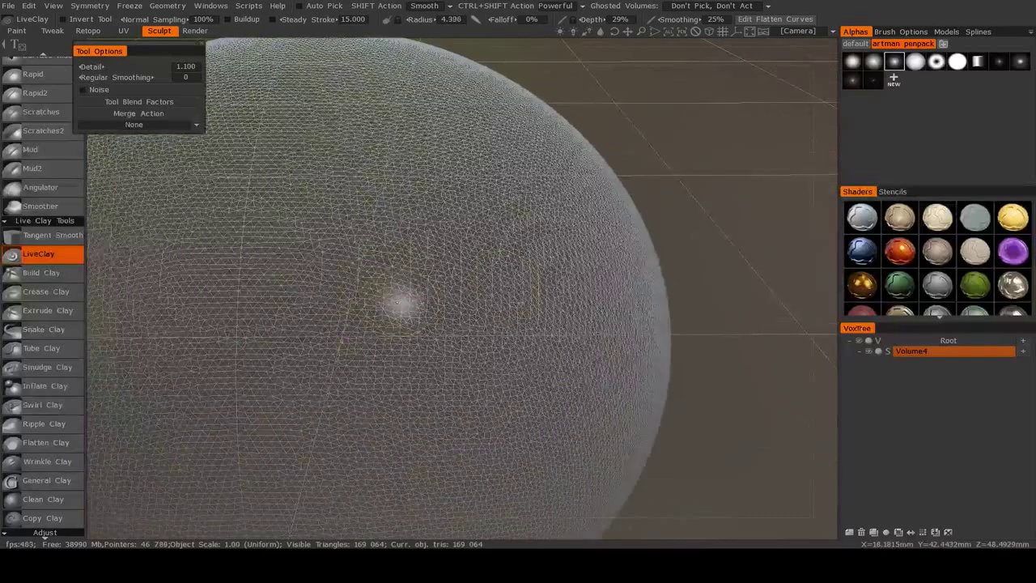
Test a narrower zigzag LiveClay stroke with a 1.596 radius, undo it, and hide the wireframe.
mouse_move(364, 335)
mouse_down()
mouse_move(393, 231)
mouse_move(448, 282)
mouse_move(551, 212)
mouse_up()
scroll(711, 293, up, 5)
scroll(721, 294, down, 2)
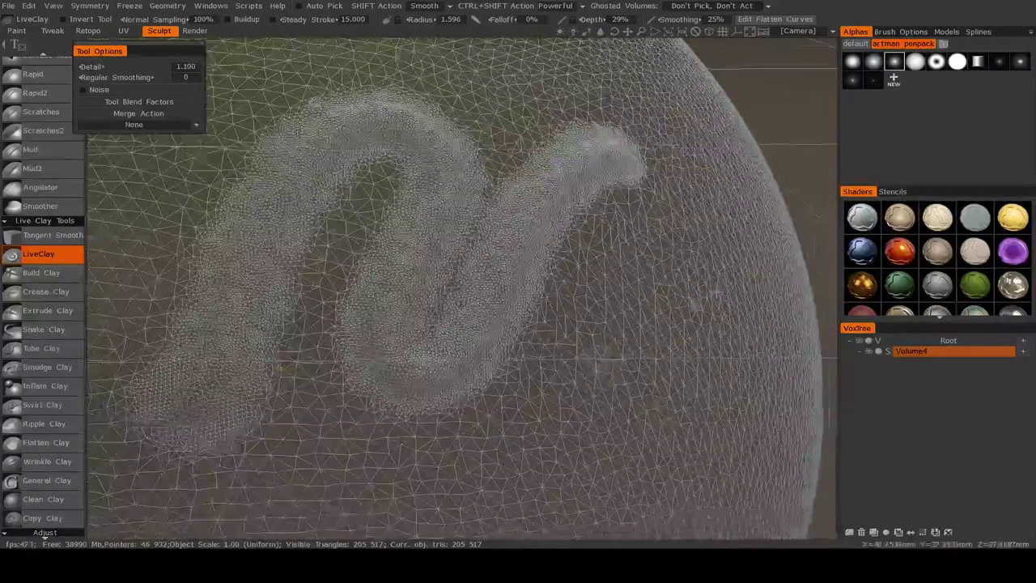
mouse_move(578, 384)
mouse_down()
mouse_move(603, 267)
mouse_move(635, 243)
mouse_up()
key(ctrl+z)
key(w)
key(ctrl+z)
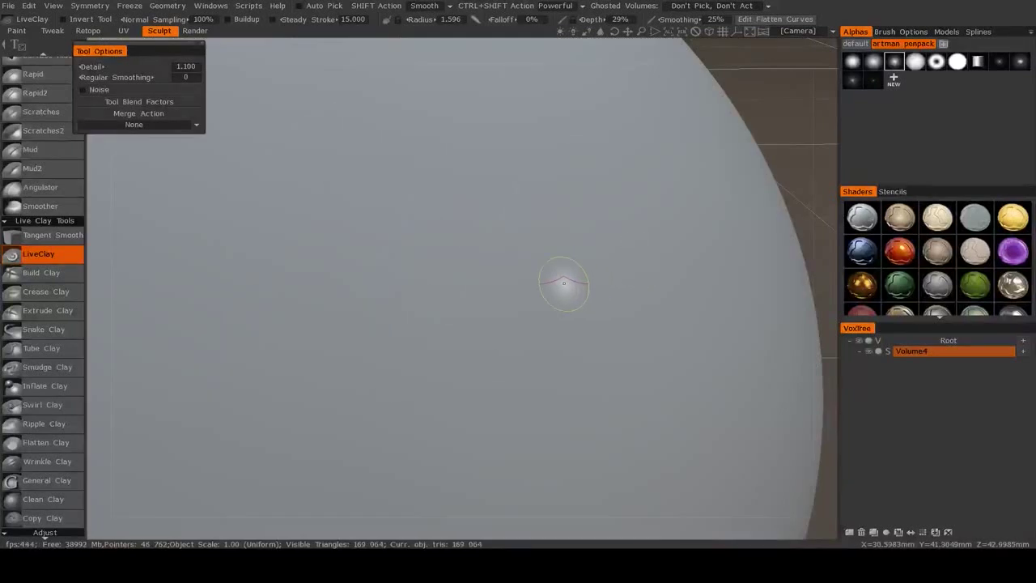
Sculpt a small, thin zigzag near the top of the sphere with LiveClay using a 0.583 radius.
alt+right_drag(546, 295, 488, 278)
alt+middle_drag(453, 243, 476, 337)
scroll(429, 298, up, 3)
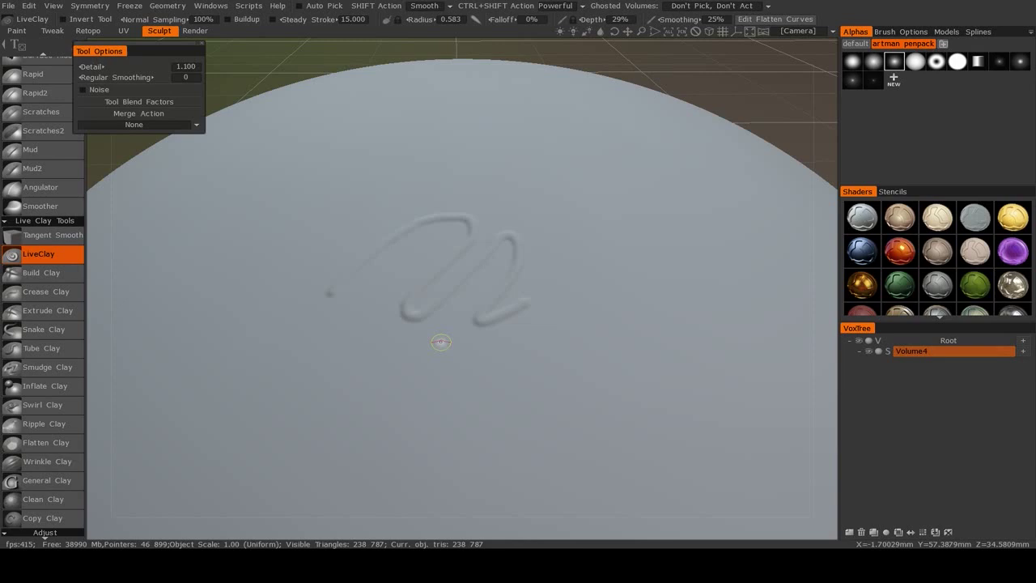
Sculpt a larger curved LiveClay stroke on the sphere beside the small zigzag.
alt+middle_drag(735, 399, 524, 309)
mouse_move(467, 390)
mouse_down()
mouse_move(492, 167)
mouse_move(616, 371)
mouse_move(661, 392)
mouse_up()
alt+right_drag(684, 332, 504, 338)
alt+drag(453, 352, 502, 328)
alt+right_drag(485, 328, 528, 326)
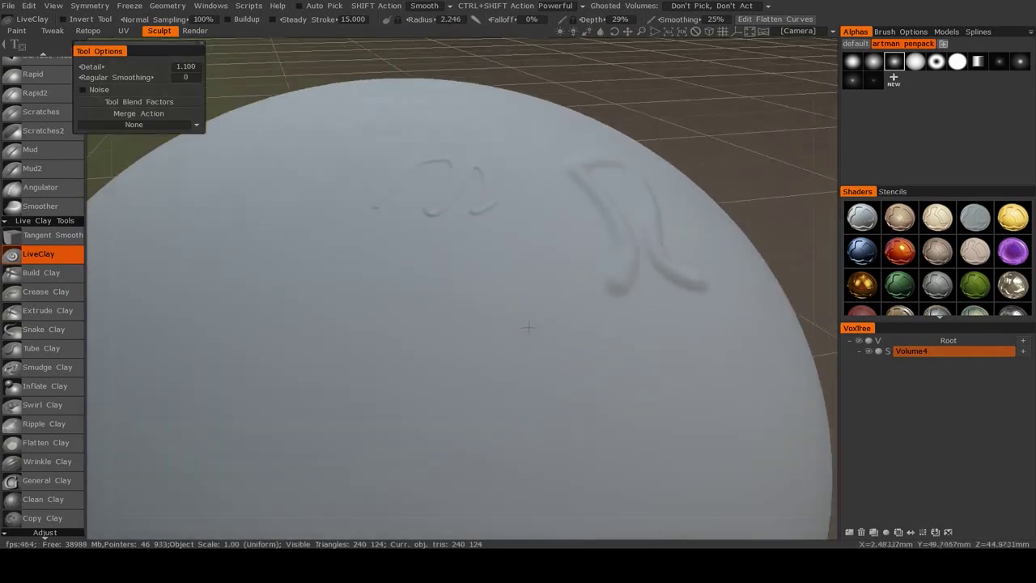
Enlarge the LiveClay radius to 5.628 and sculpt a thick wavy stroke below the two smaller ones.
right_drag(365, 335, 416, 424)
mouse_move(138, 255)
mouse_down()
mouse_move(165, 298)
mouse_move(619, 413)
mouse_up()
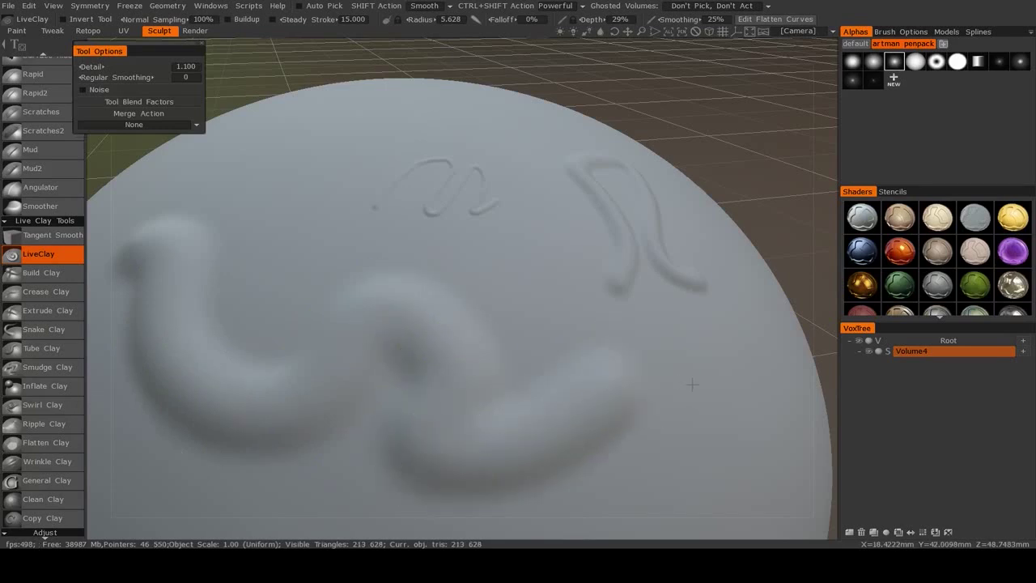
Show the wireframe and examine the mesh density around the small, medium and large LiveClay strokes.
scroll(566, 417, down, 5)
scroll(519, 420, up, 4)
scroll(519, 421, up, 3)
mouse_move(520, 421)
alt+mouse_down()
mouse_move(491, 394)
mouse_move(510, 337)
alt+mouse_up()
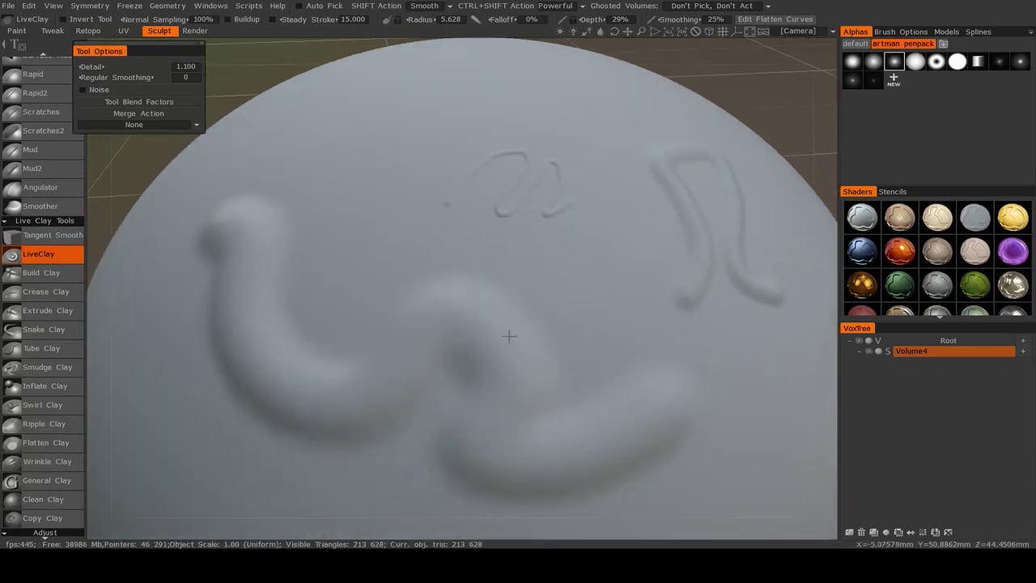
key(w)
scroll(494, 293, up, 8)
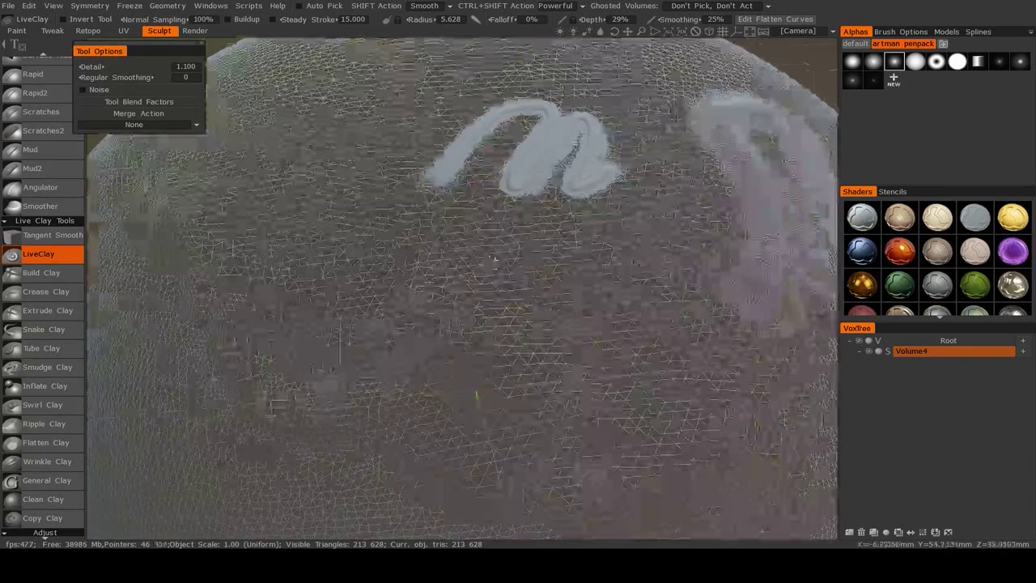
Undo the LiveClay strokes on the sphere and hide the wireframe.
scroll(494, 293, down, 8)
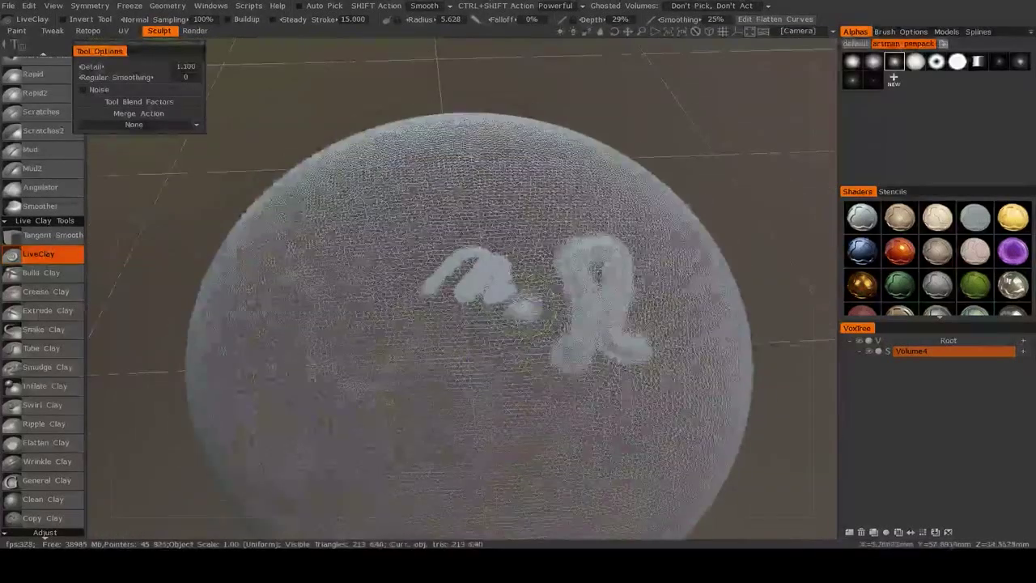
key(ctrl+z)
key(ctrl+z)
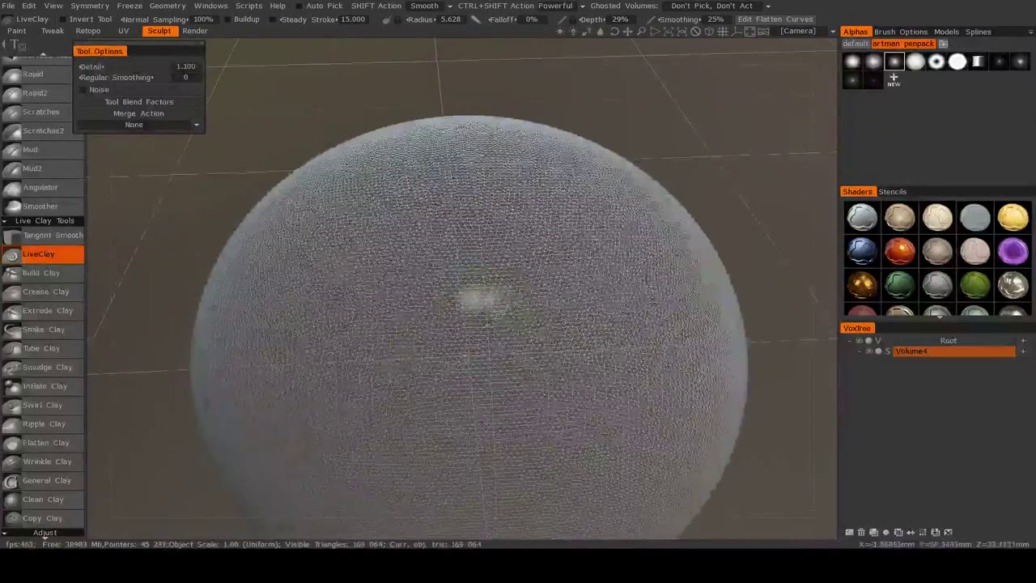
key(w)
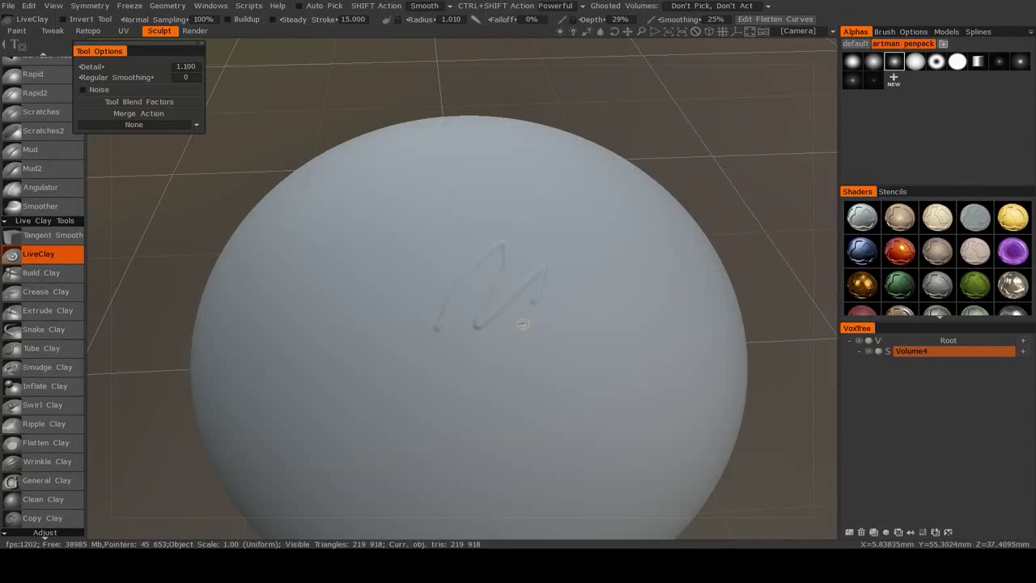
middle_drag(524, 324, 515, 289)
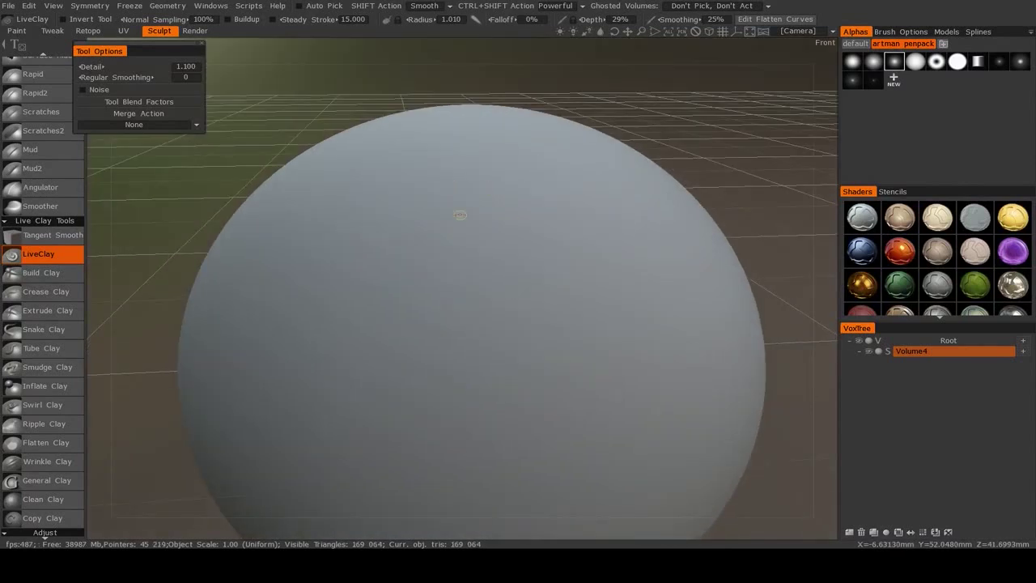
Sculpt a small zigzag near the top of the sphere with Build Clay at a 1.887 radius and check its mesh in wireframe.
click(50, 275)
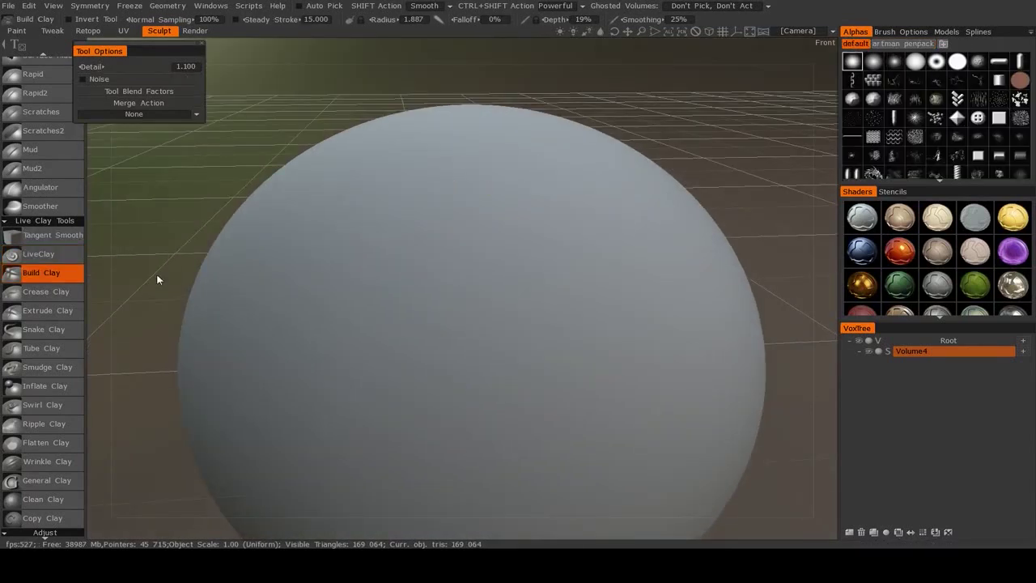
drag(557, 259, 577, 252)
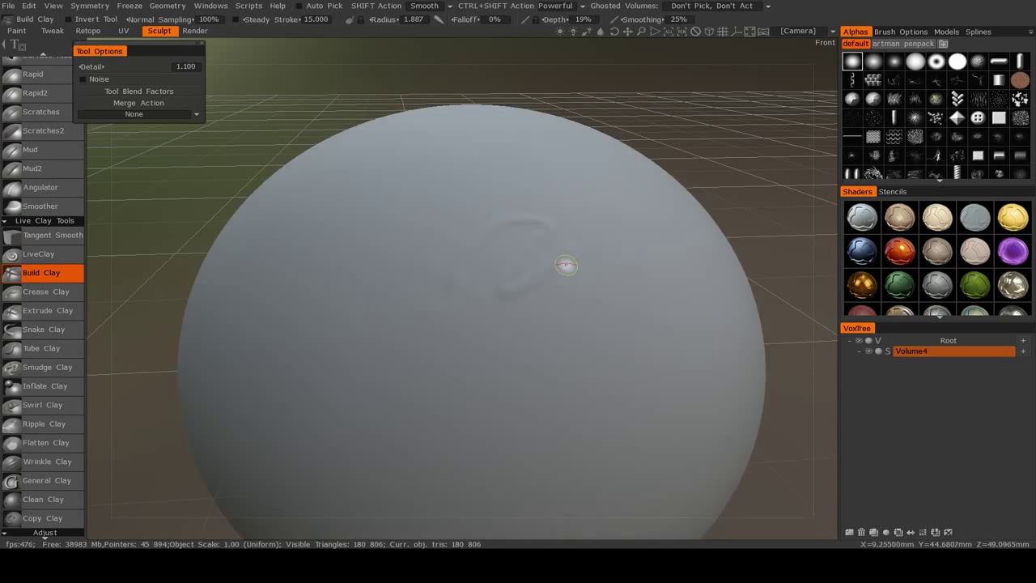
key(1)
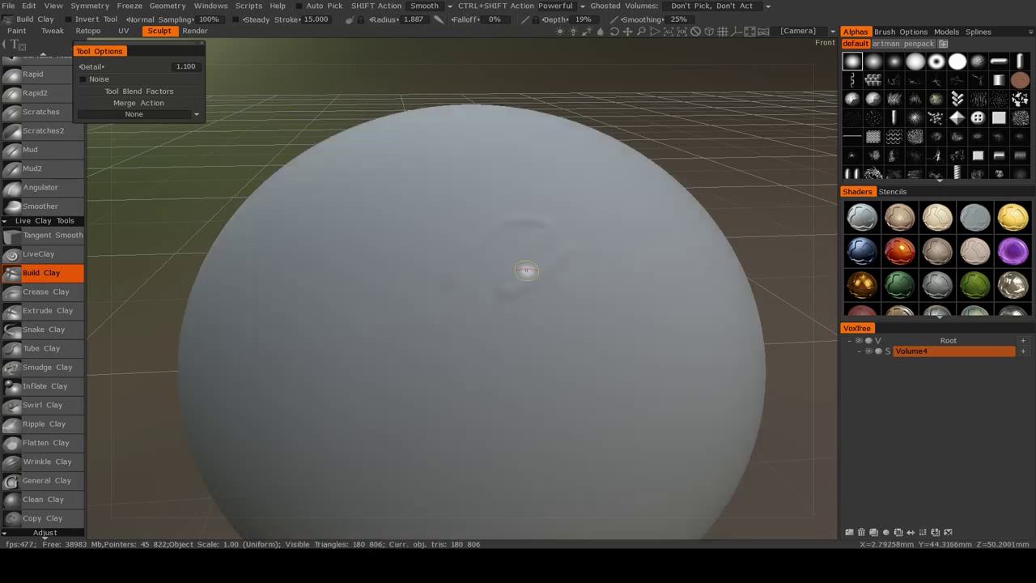
alt+drag(537, 257, 507, 341)
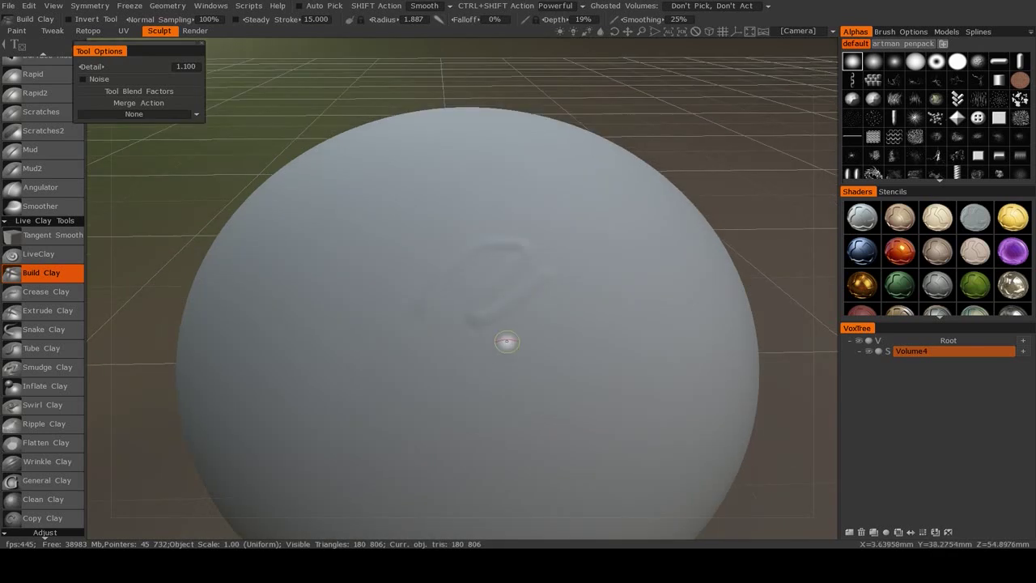
key(w)
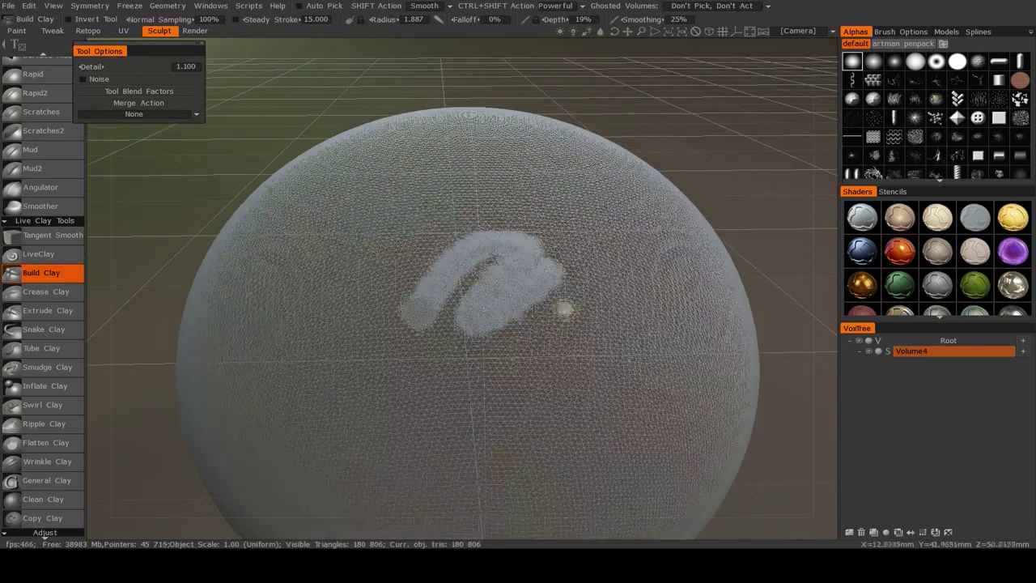
key(w)
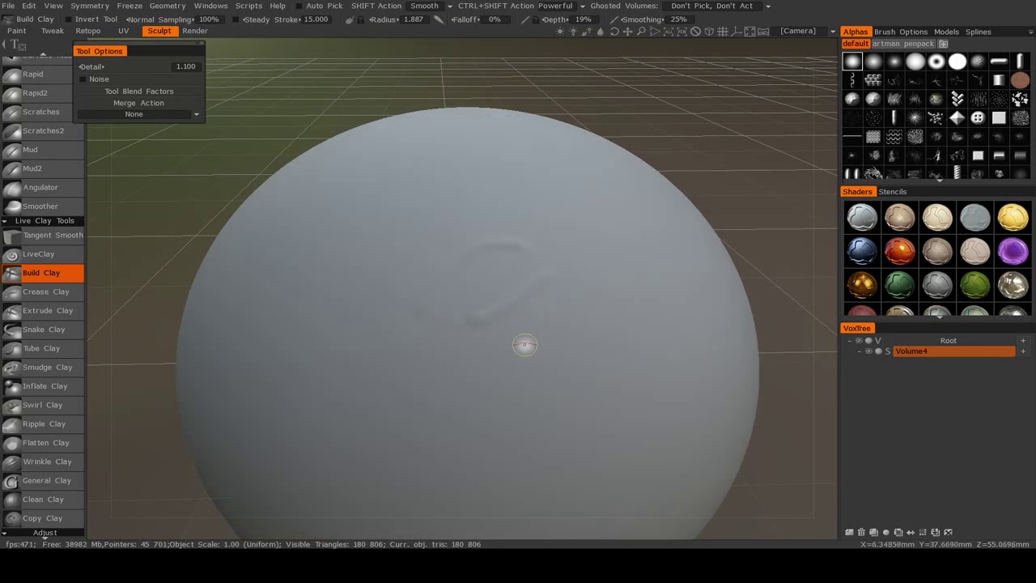
alt+drag(510, 330, 459, 299)
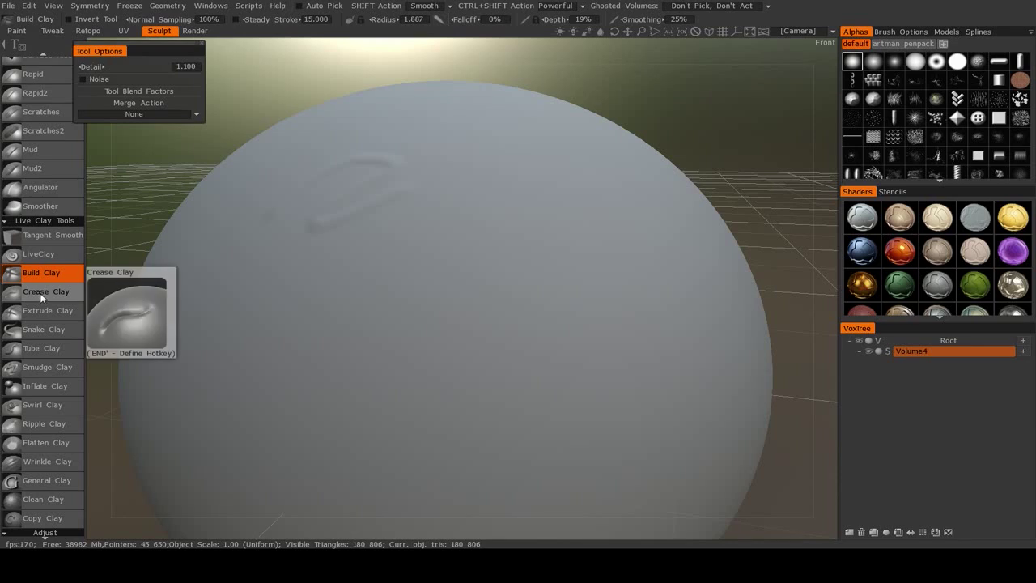
Sculpt a short line with Crease Clay at a 1.378 radius along the lower edge of the Build Clay zigzag.
click(44, 297)
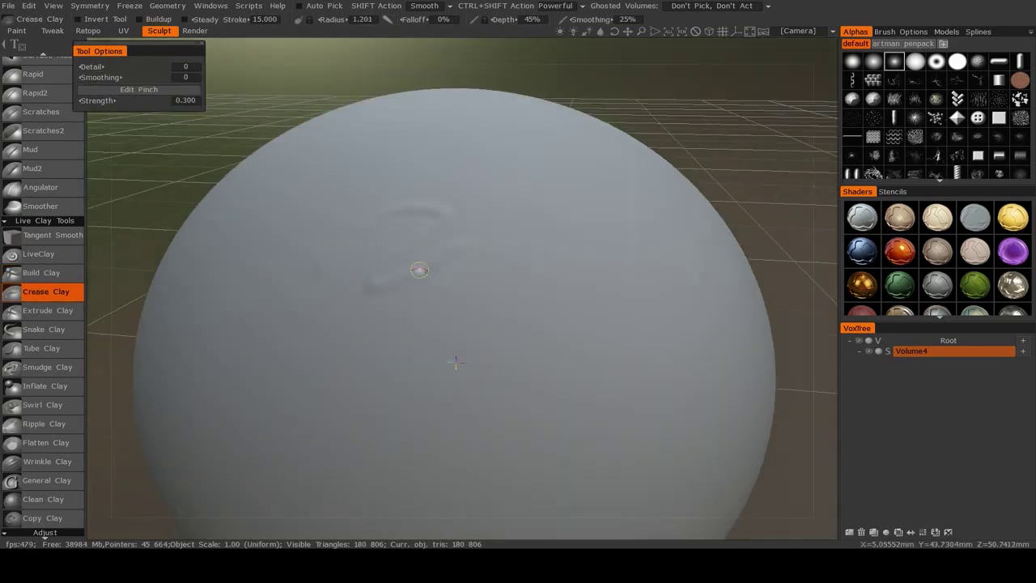
key(w)
scroll(424, 287, up, 3)
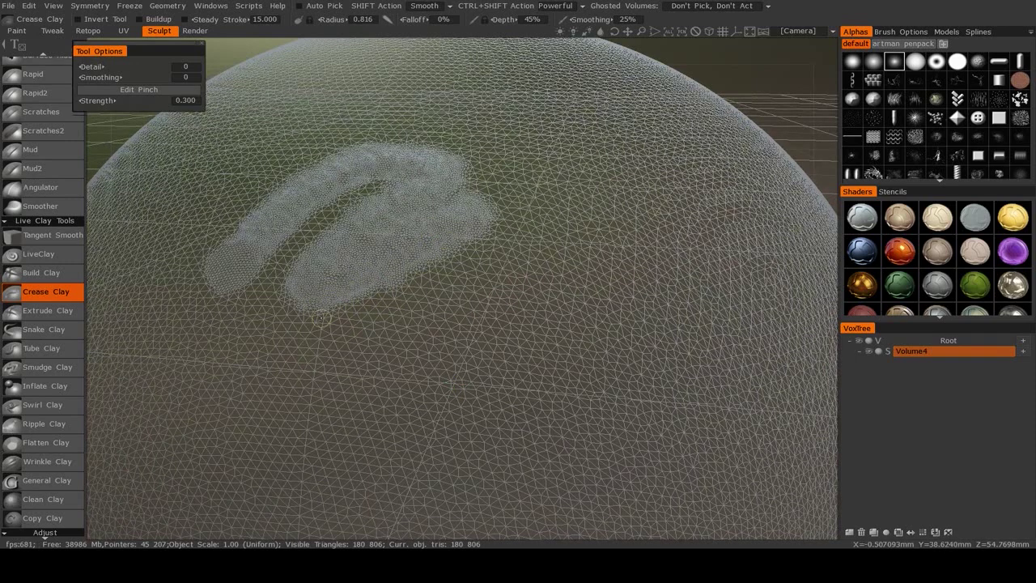
key(w)
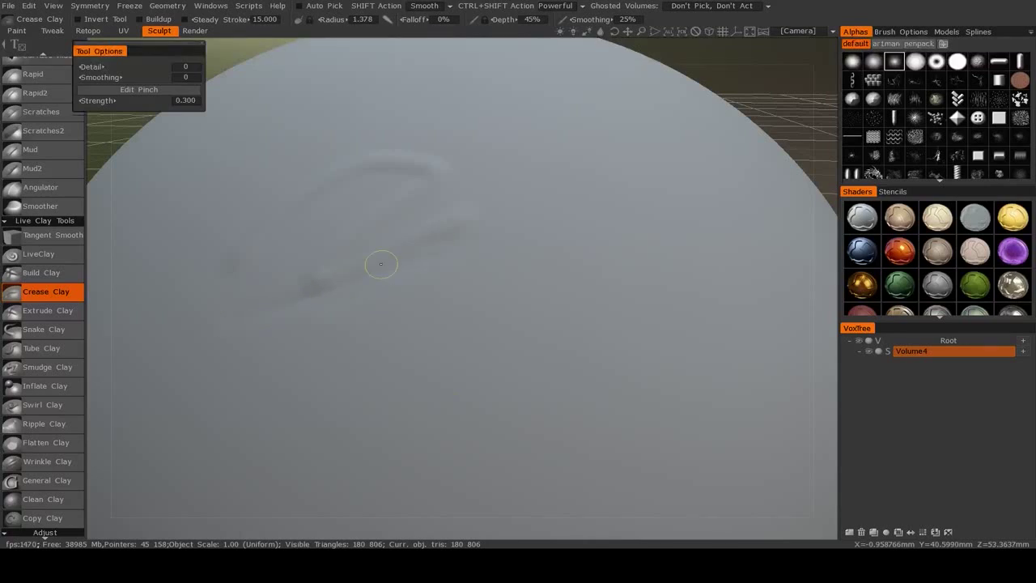
alt+drag(268, 324, 361, 335)
alt+right_drag(361, 335, 446, 344)
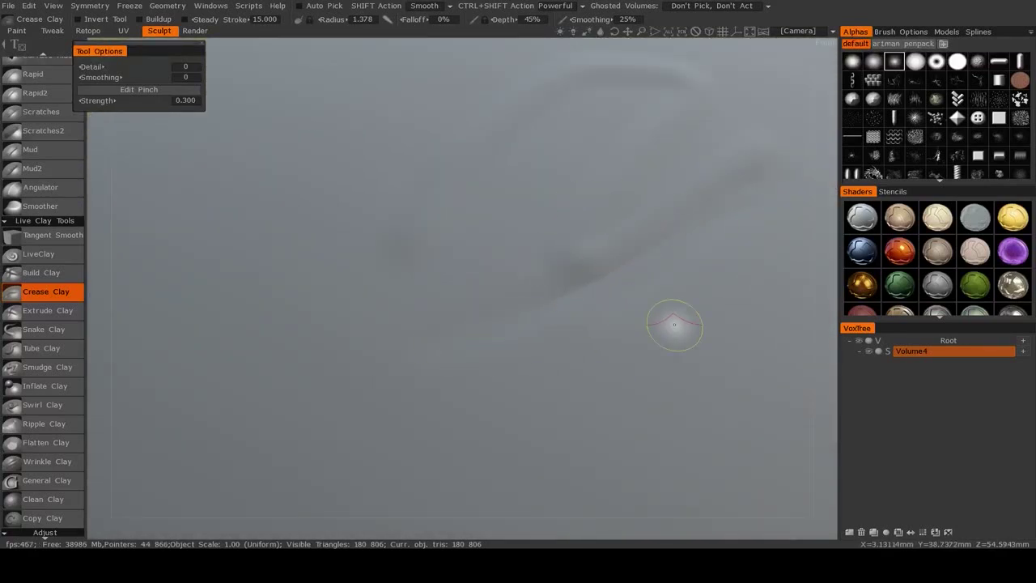
key(shift+f)
key(shift+f)
key(shift+f)
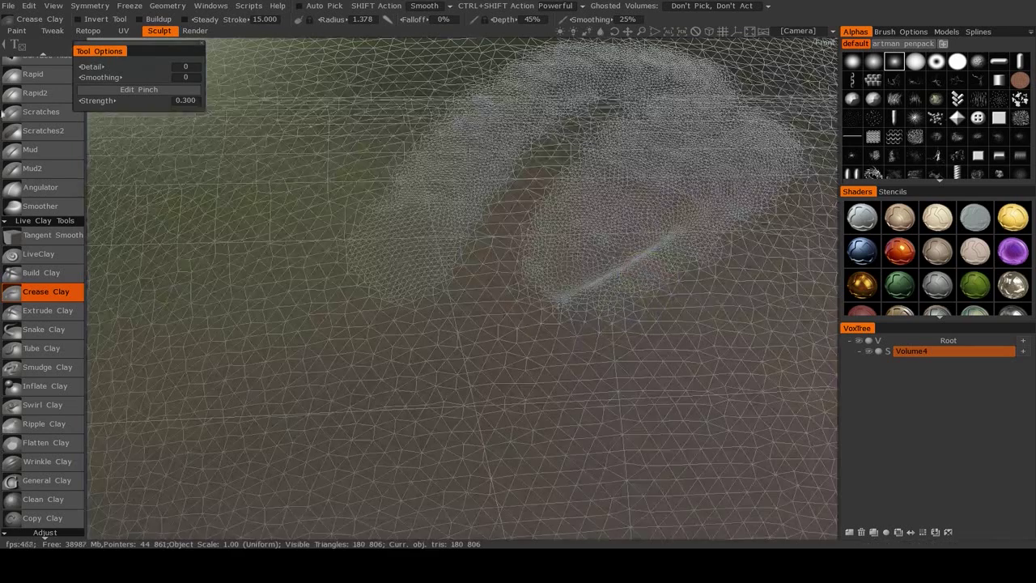
Examine the wireframe along the Crease Clay stroke and compare its triangles with the surrounding Build Clay mesh.
scroll(39, 250, up, 4)
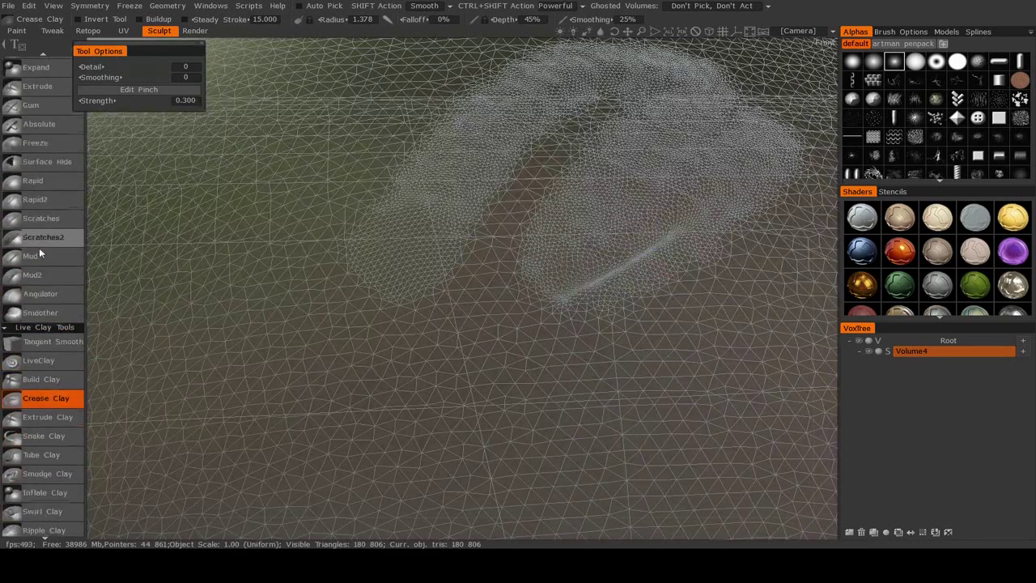
scroll(39, 254, down, 1)
alt+drag(454, 389, 313, 453)
mouse_move(312, 453)
alt+right_down()
mouse_move(235, 445)
mouse_move(300, 445)
alt+right_up()
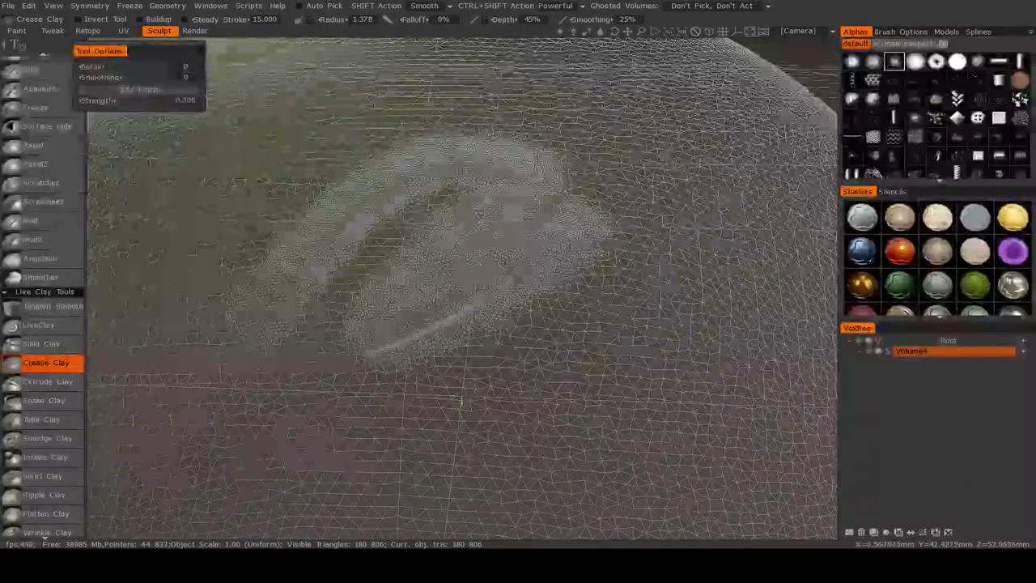
alt+right_drag(364, 405, 470, 332)
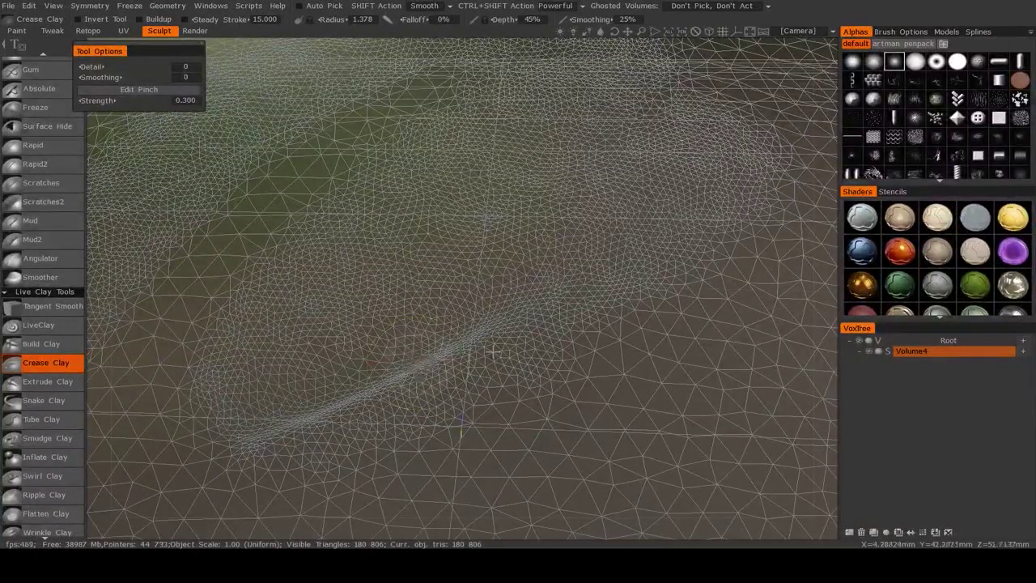
alt+right_drag(419, 363, 356, 374)
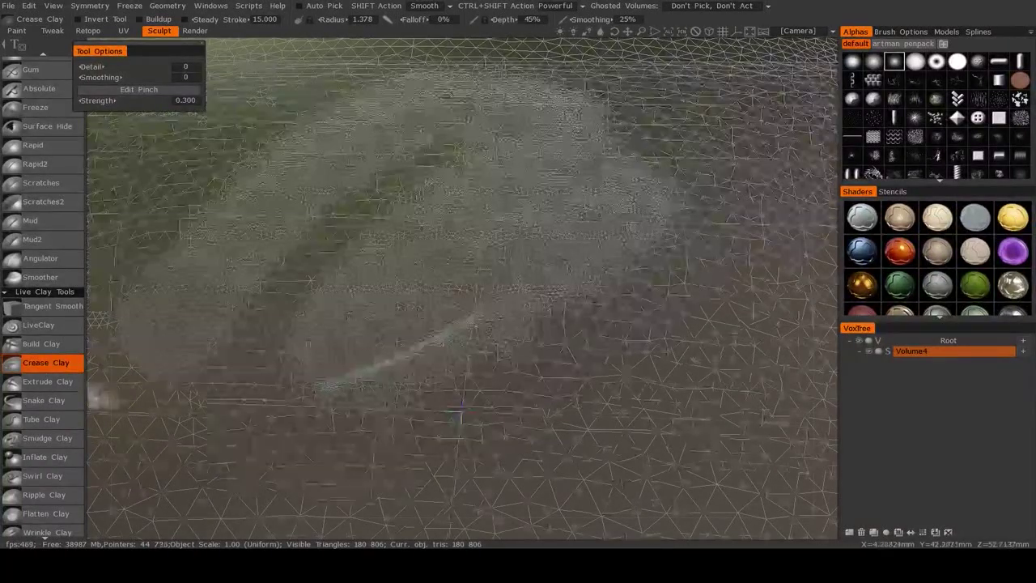
Pull a long tapered tentacle out of the side of the sphere with Snake Clay at a 9.286 radius.
click(59, 402)
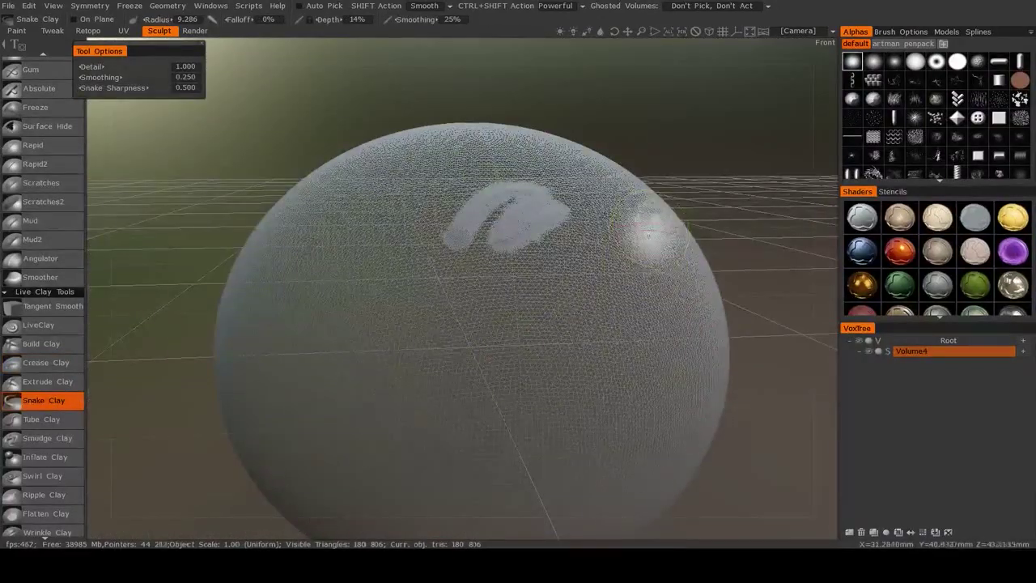
mouse_move(648, 235)
mouse_down()
mouse_move(694, 173)
mouse_move(789, 175)
mouse_move(797, 194)
mouse_up()
key(ctrl+z)
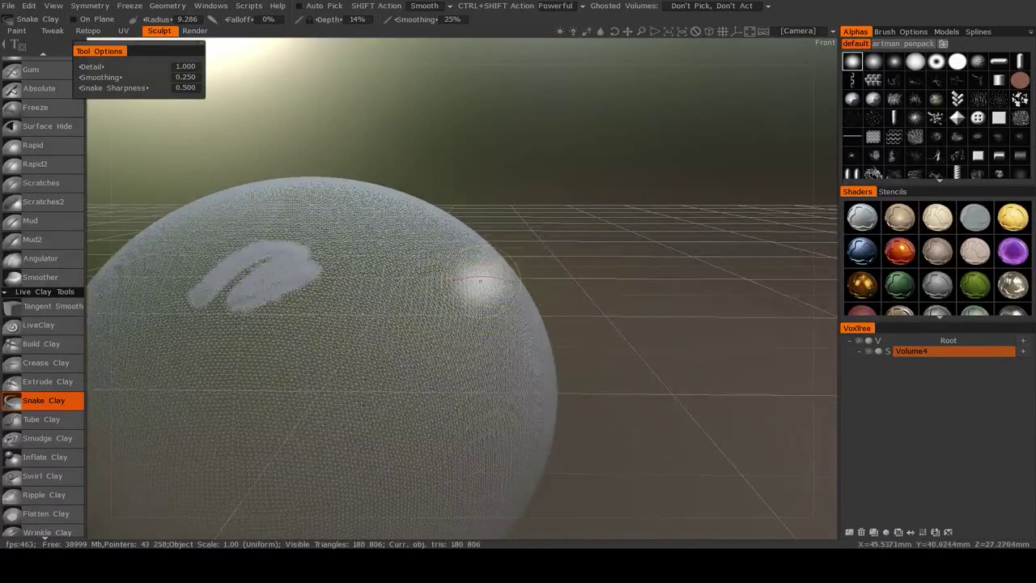
mouse_move(489, 280)
mouse_down()
mouse_move(638, 189)
mouse_move(709, 181)
mouse_up()
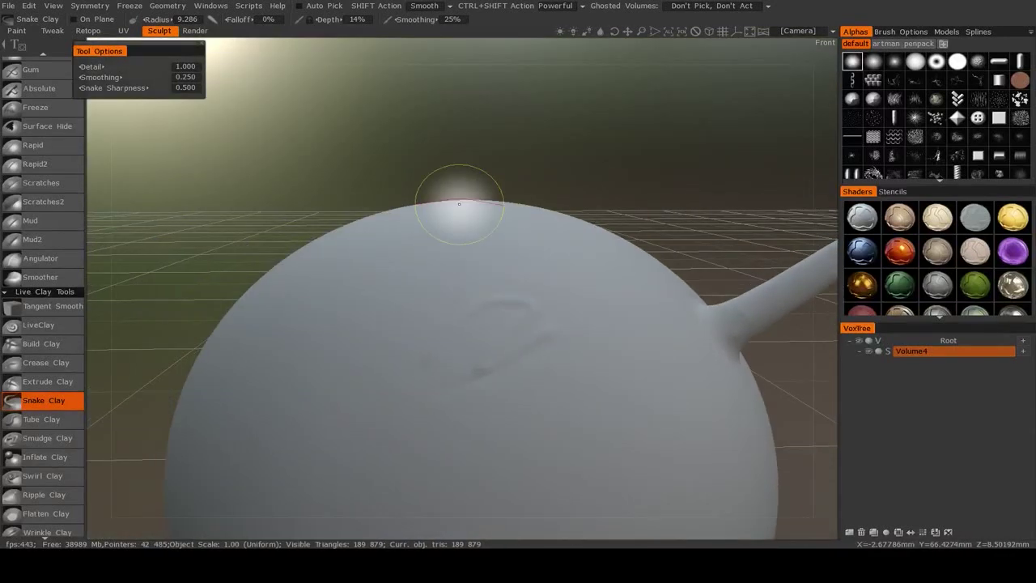
Pull more curved Snake Clay tentacles from the top, the opposite side and the back of the sphere.
mouse_move(472, 207)
mouse_down()
mouse_move(481, 144)
mouse_move(694, 61)
mouse_up()
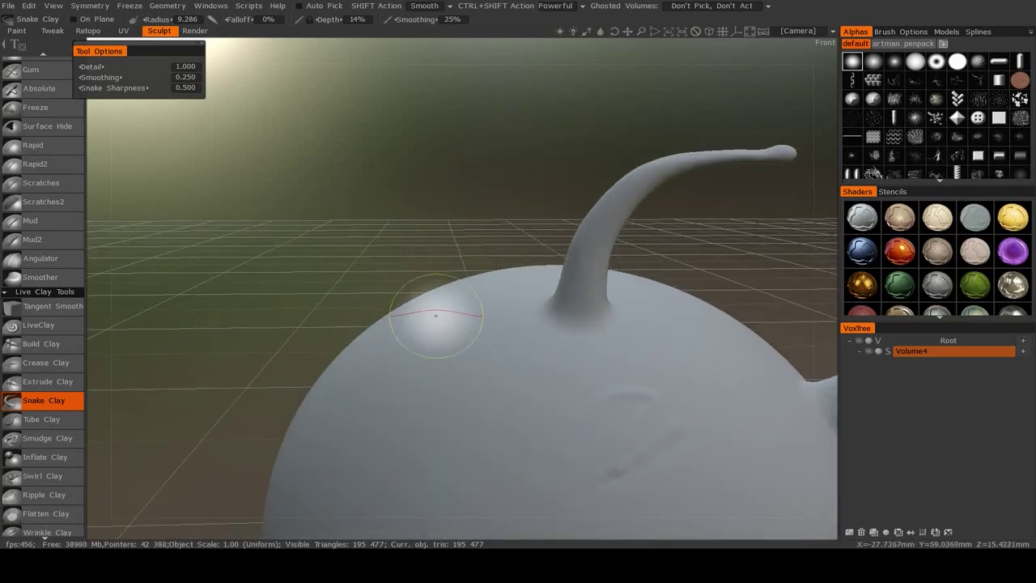
mouse_move(427, 317)
mouse_down()
mouse_move(405, 213)
mouse_move(226, 217)
mouse_up()
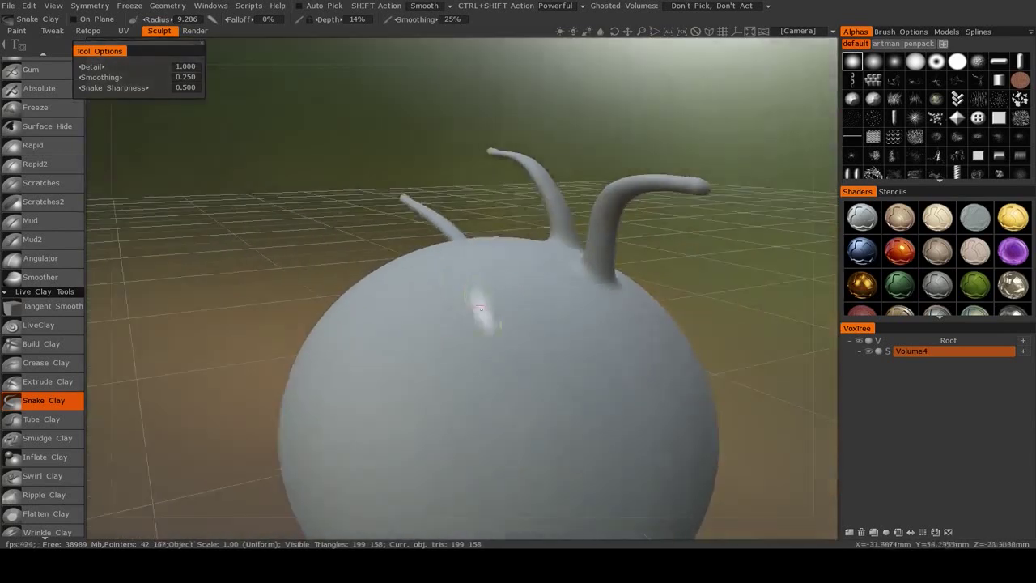
alt+drag(518, 381, 393, 322)
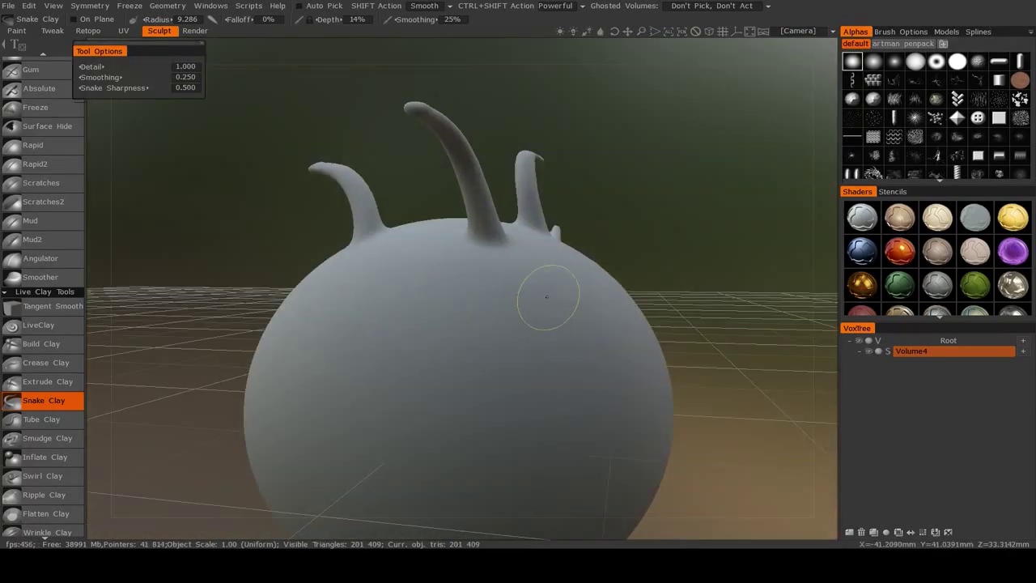
middle_drag(719, 181, 515, 378)
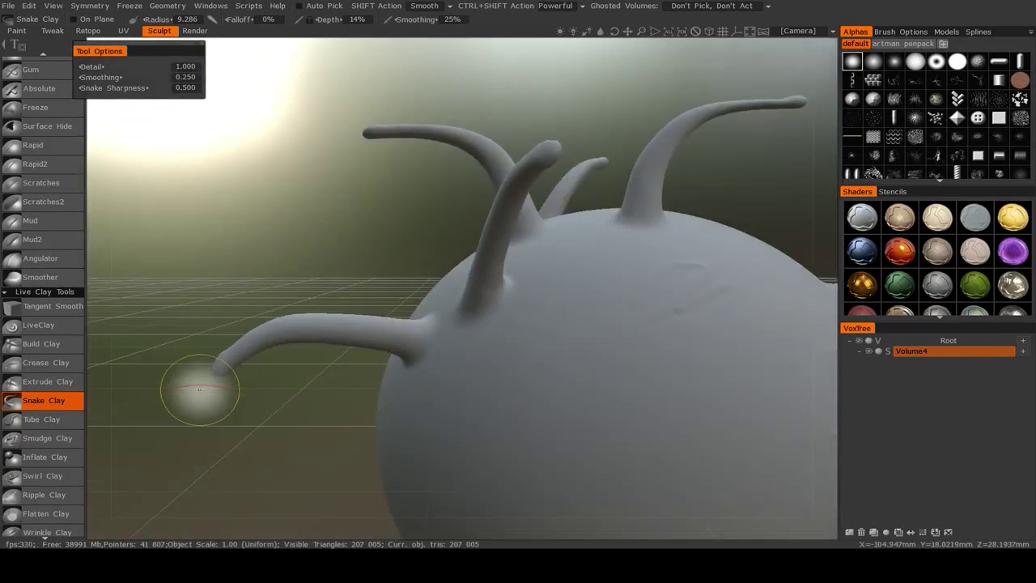
middle_drag(199, 389, 581, 373)
Show the wireframe and examine the mesh on the Snake Clay tentacles and around their bases.
middle_drag(761, 326, 430, 376)
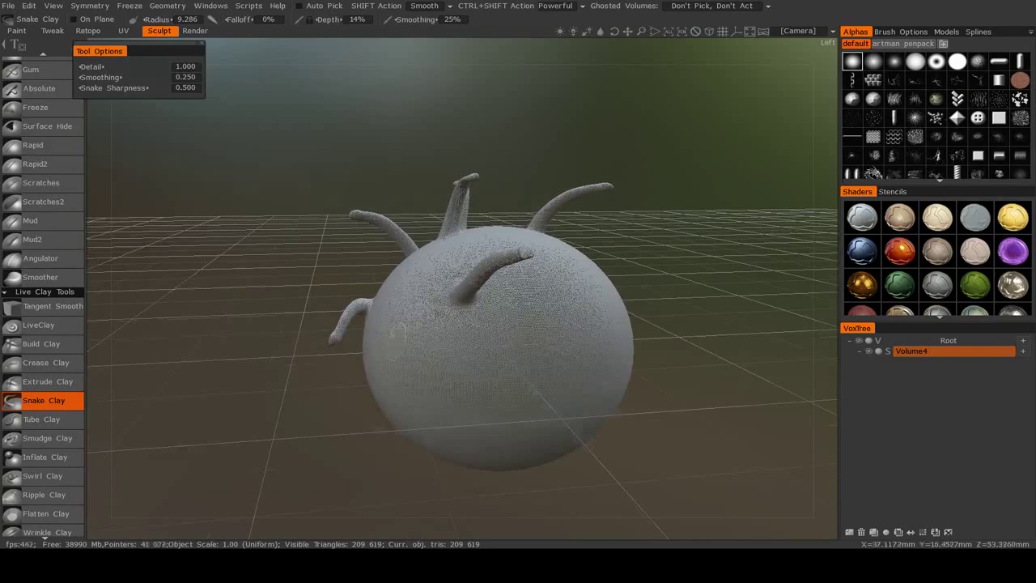
scroll(396, 340, up, 5)
mouse_move(424, 351)
alt+mouse_down()
mouse_move(459, 370)
mouse_move(584, 392)
mouse_move(440, 379)
alt+mouse_up()
scroll(613, 381, up, 4)
alt+drag(613, 382, 561, 347)
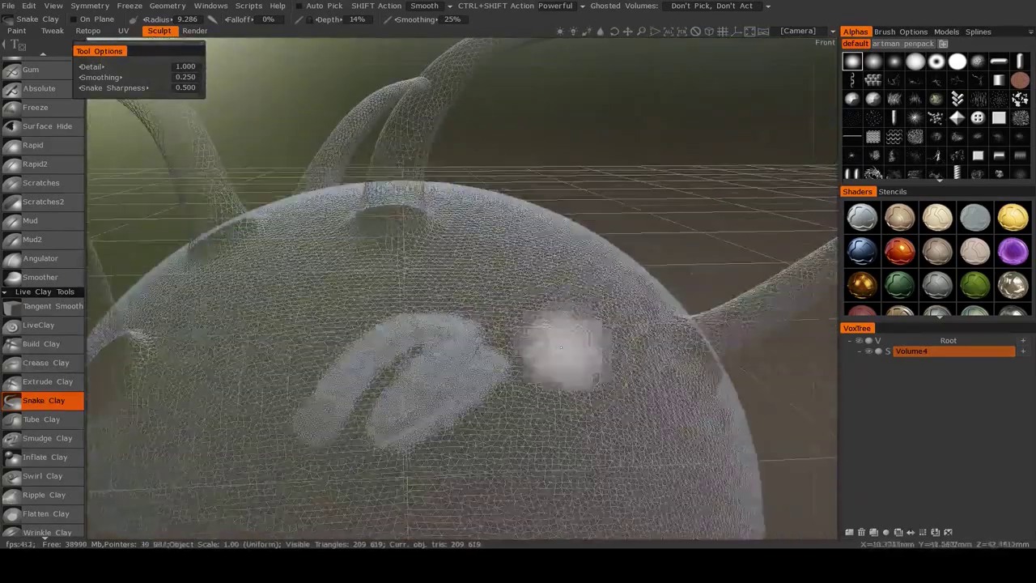
Undo the Snake Clay tentacles, keeping the Build Clay zigzag on the sphere.
middle_drag(627, 132, 421, 444)
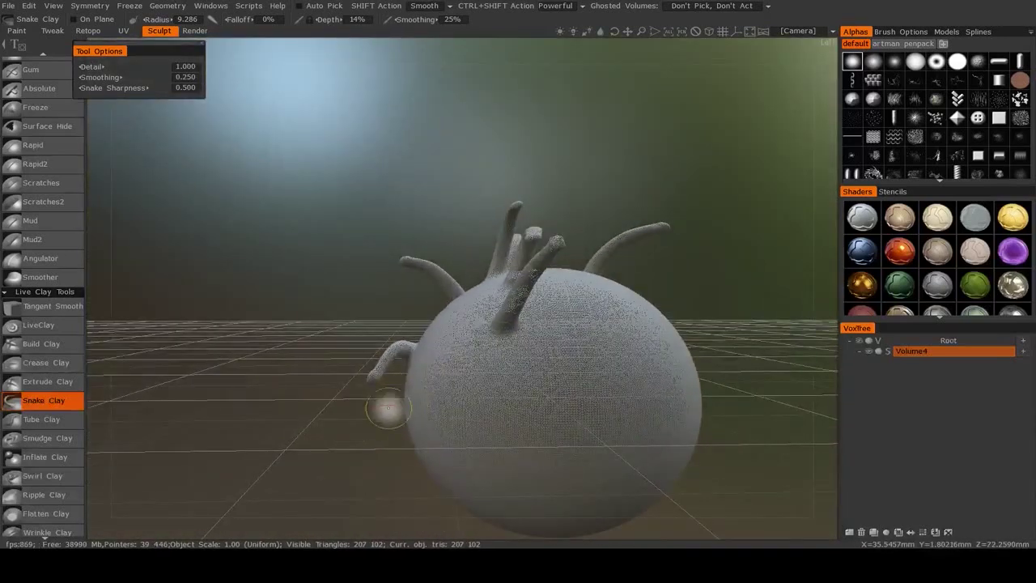
middle_drag(300, 451, 609, 400)
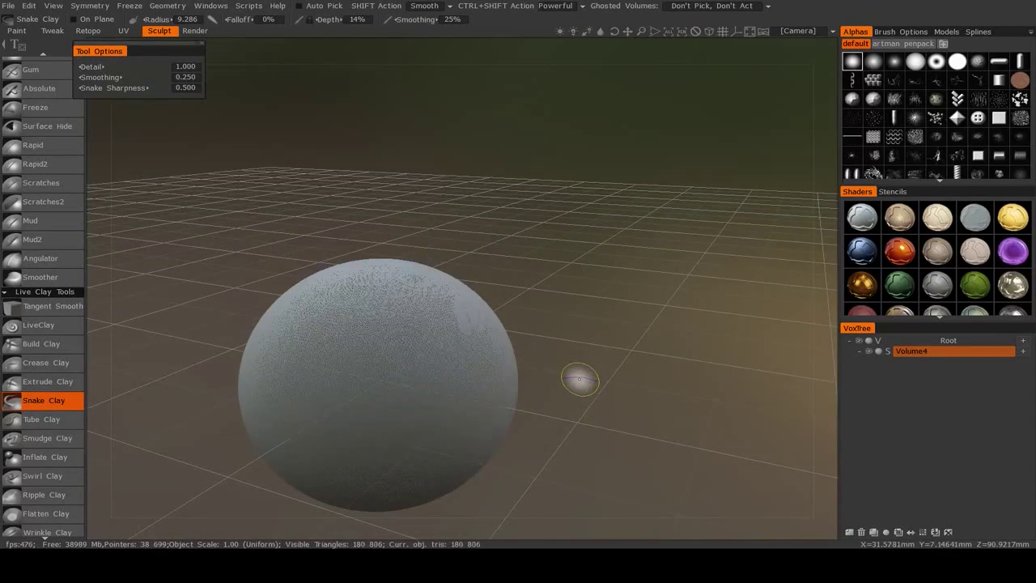
mouse_move(590, 353)
mouse_down()
mouse_move(421, 345)
mouse_move(513, 330)
mouse_up()
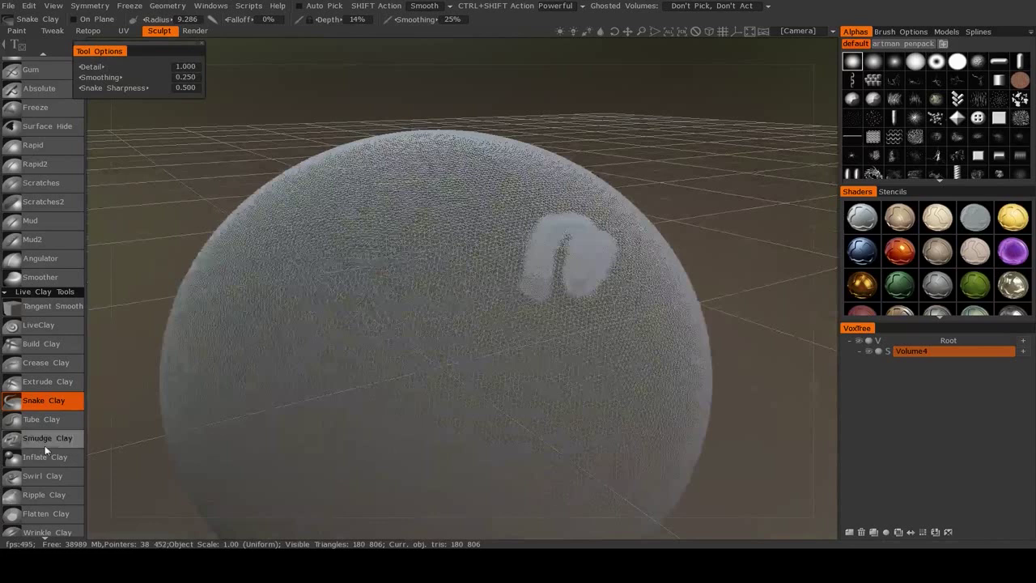
Swirl the mesh over the raised zigzag on the sphere with Swirl Clay at a 15.951 radius.
scroll(385, 354, up, 3)
scroll(47, 424, up, 1)
scroll(62, 417, down, 3)
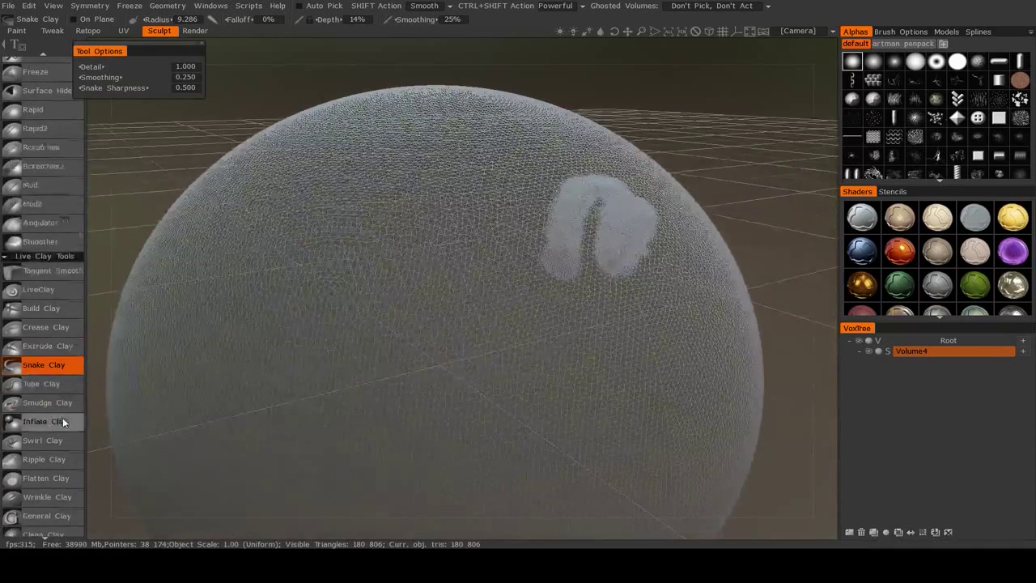
middle_drag(347, 324, 145, 401)
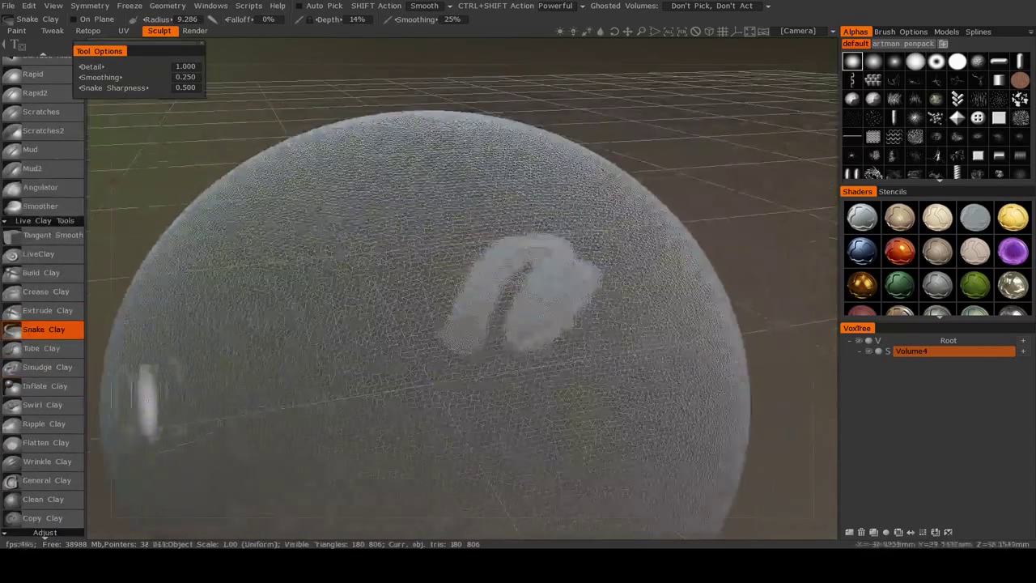
click(41, 403)
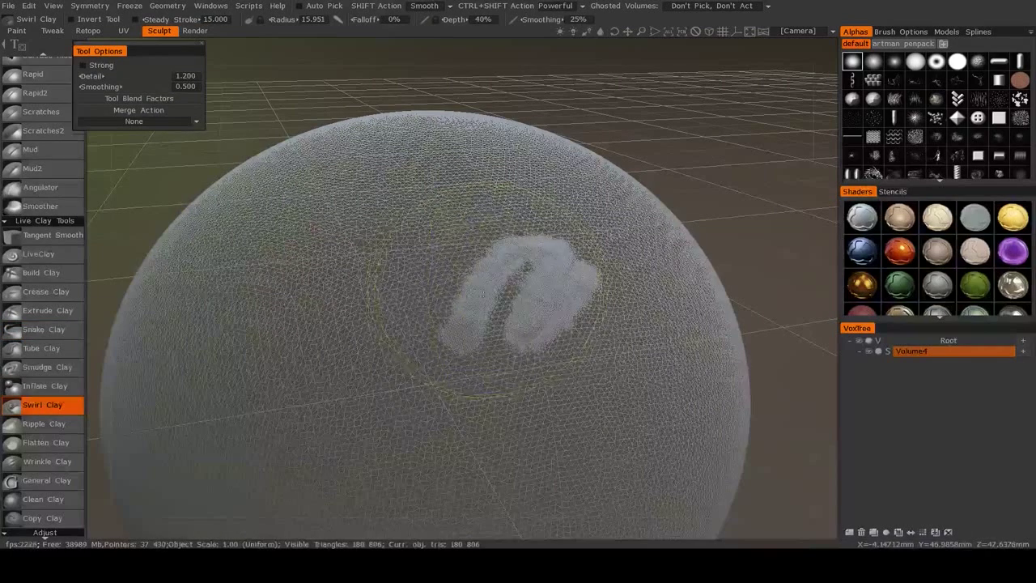
mouse_move(518, 326)
mouse_down()
mouse_move(481, 290)
mouse_move(488, 311)
mouse_up()
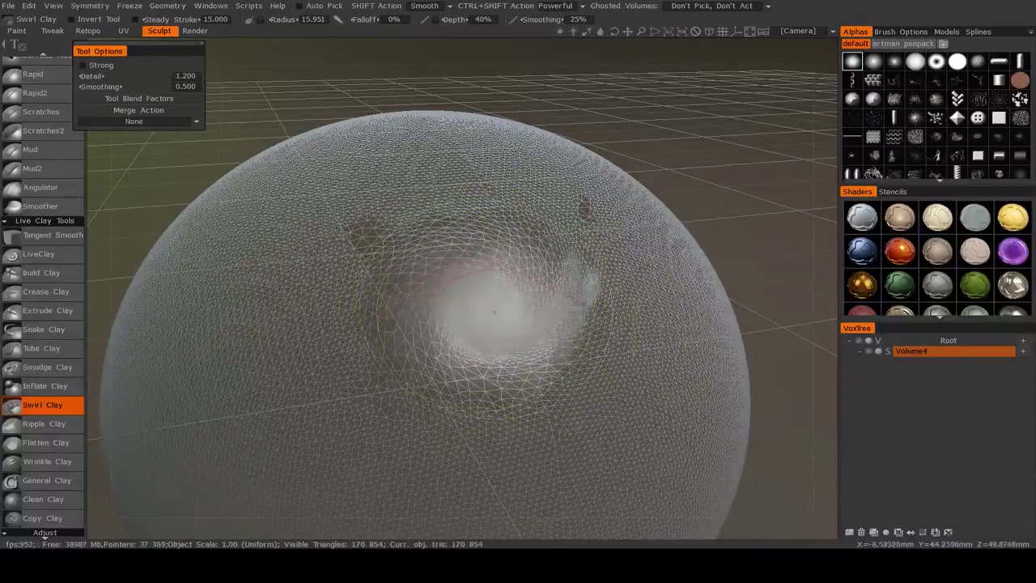
Hide the wireframe and undo the Swirl Clay stroke over the zigzag.
key(w)
mouse_move(674, 403)
alt+mouse_down()
mouse_move(715, 390)
mouse_move(594, 398)
alt+mouse_up()
key(ctrl+z)
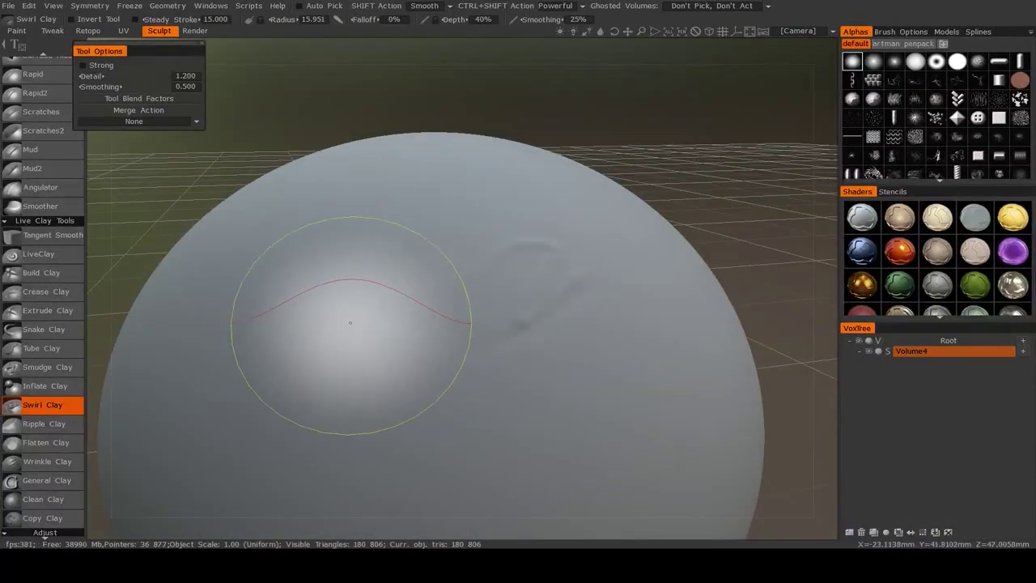
Paint ripples over and around the zigzag with Ripple Clay at an 18.317 radius and 42% depth.
click(44, 427)
mouse_move(447, 308)
mouse_down()
mouse_move(507, 287)
mouse_move(504, 278)
mouse_up()
mouse_move(470, 306)
right_down()
mouse_move(438, 412)
mouse_move(454, 429)
right_up()
mouse_move(597, 344)
mouse_down()
mouse_move(522, 278)
mouse_move(466, 303)
mouse_up()
alt+drag(553, 391, 488, 394)
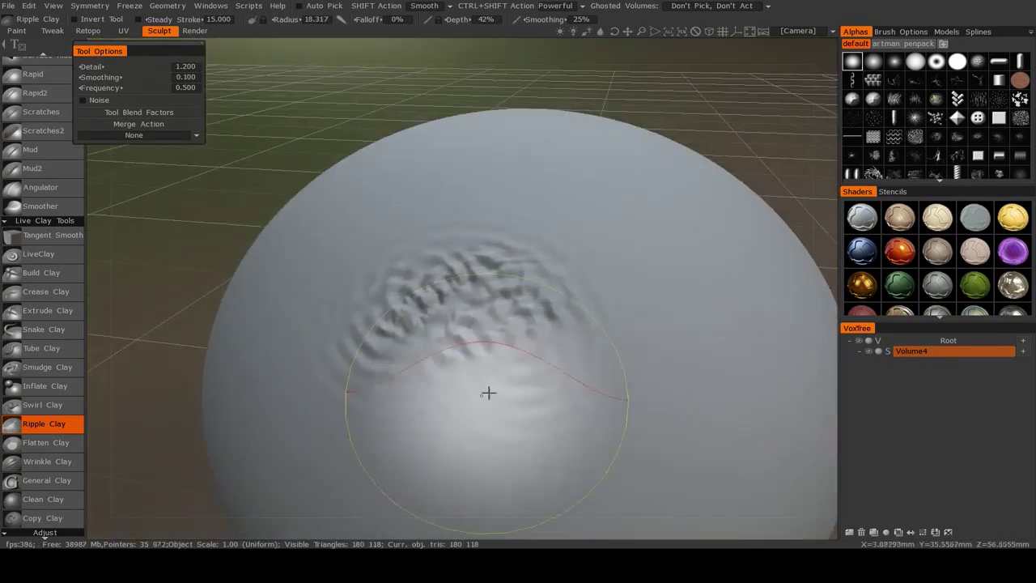
mouse_move(558, 241)
mouse_down()
mouse_move(570, 230)
mouse_move(561, 219)
mouse_up()
Check the rippled area in wireframe, hide the wireframe and undo the Ripple Clay strokes.
key(w)
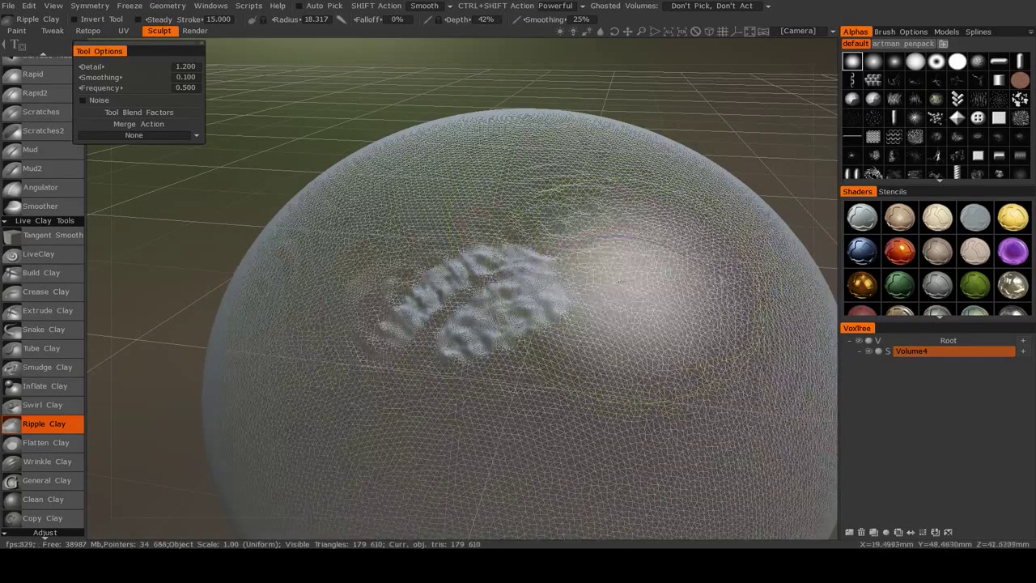
key(w)
mouse_move(333, 379)
shift+mouse_down()
mouse_move(348, 387)
mouse_move(348, 366)
shift+mouse_up()
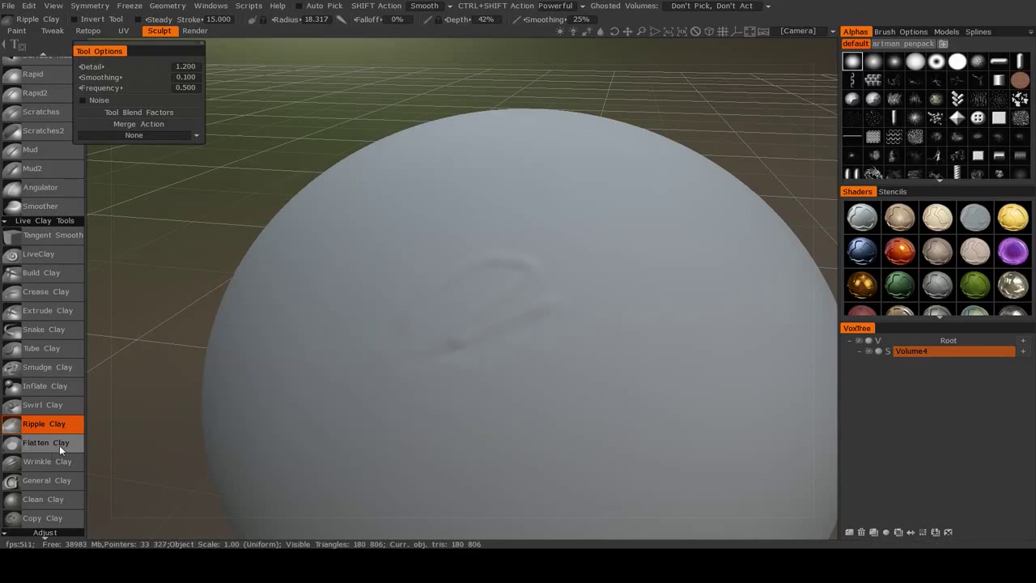
Try Clean Clay in Reduce mode at a 7.092 radius along the dense zigzag's edges, with the wireframe shown, and undo the strokes.
scroll(52, 427, down, 2)
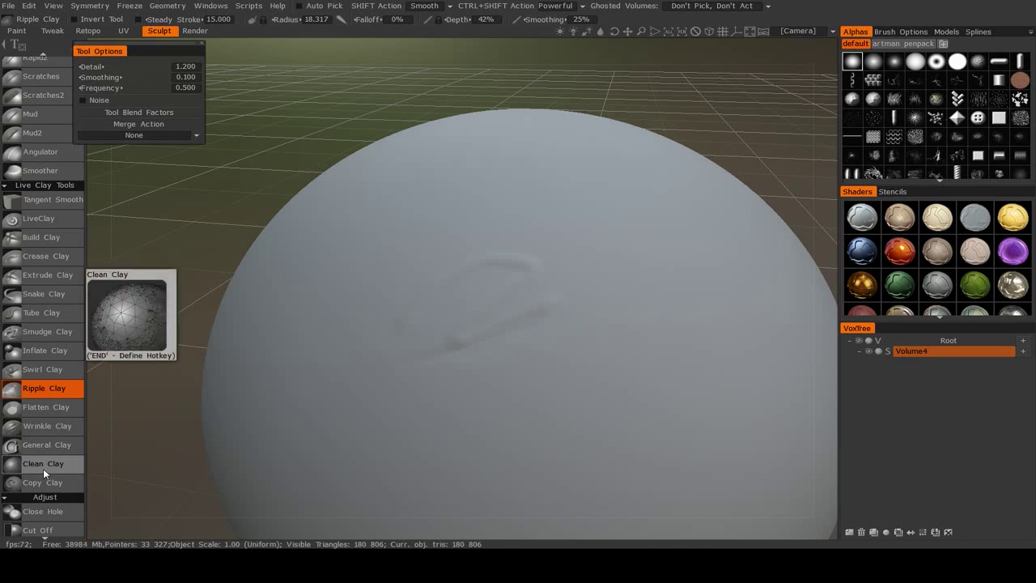
click(52, 464)
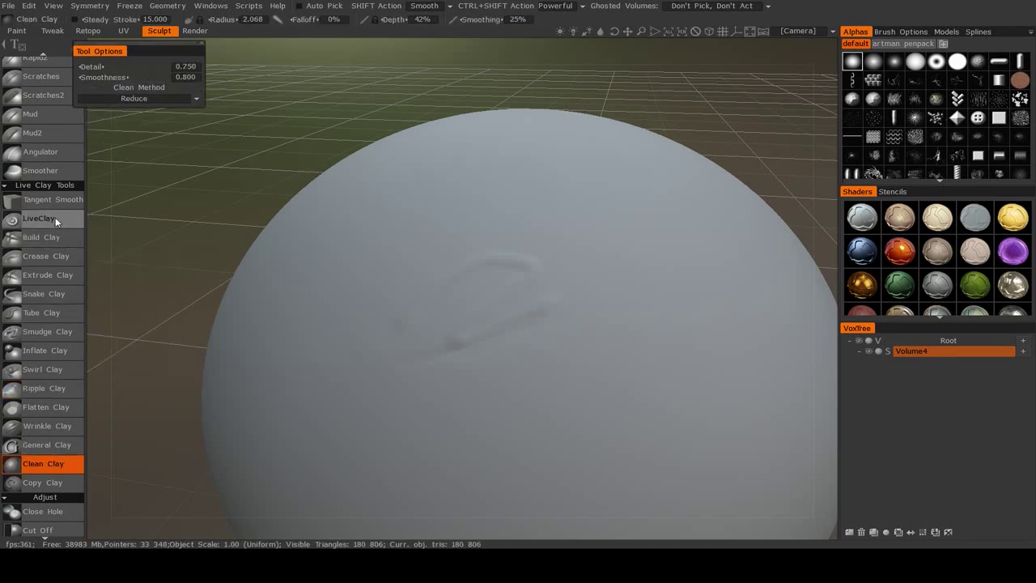
key(w)
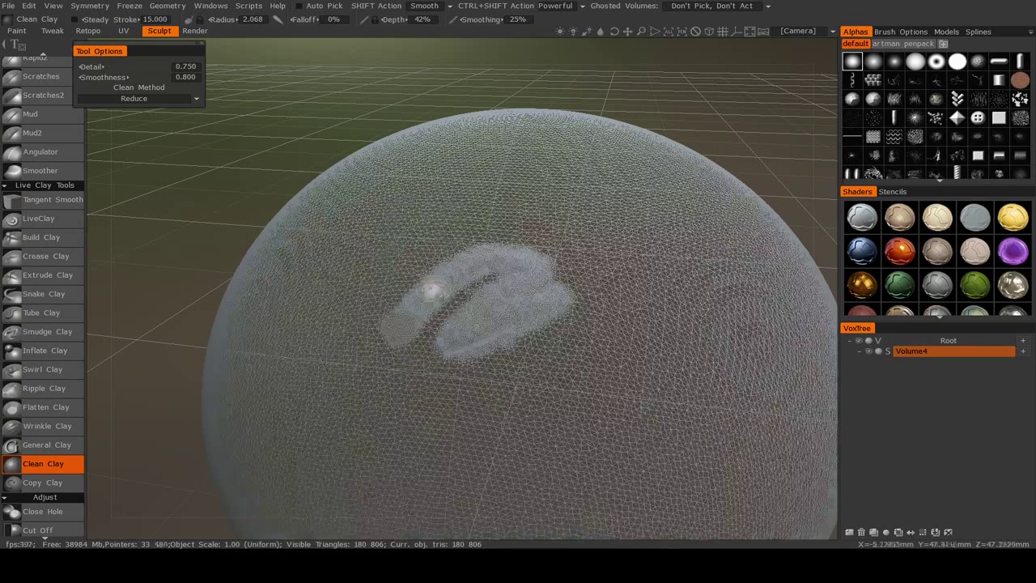
scroll(462, 287, up, 3)
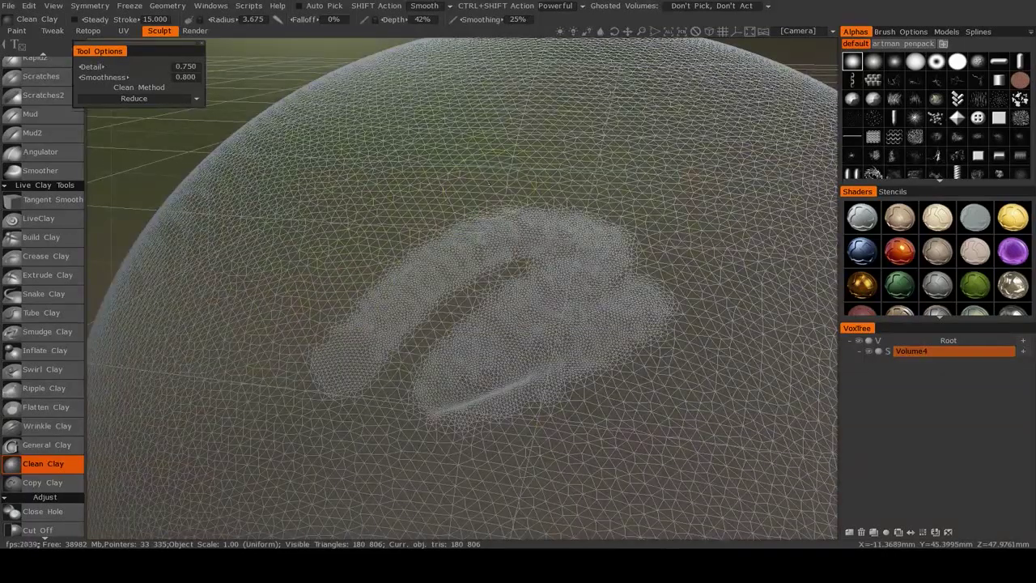
right_drag(345, 275, 397, 276)
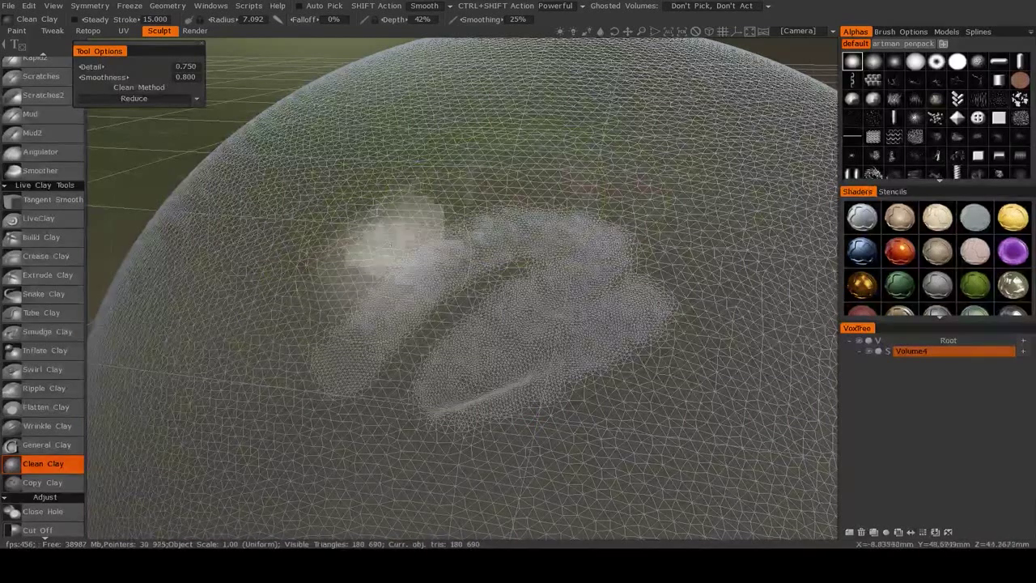
mouse_move(397, 243)
mouse_down()
mouse_move(370, 347)
mouse_move(428, 359)
mouse_move(688, 285)
mouse_move(635, 234)
mouse_move(545, 193)
mouse_up()
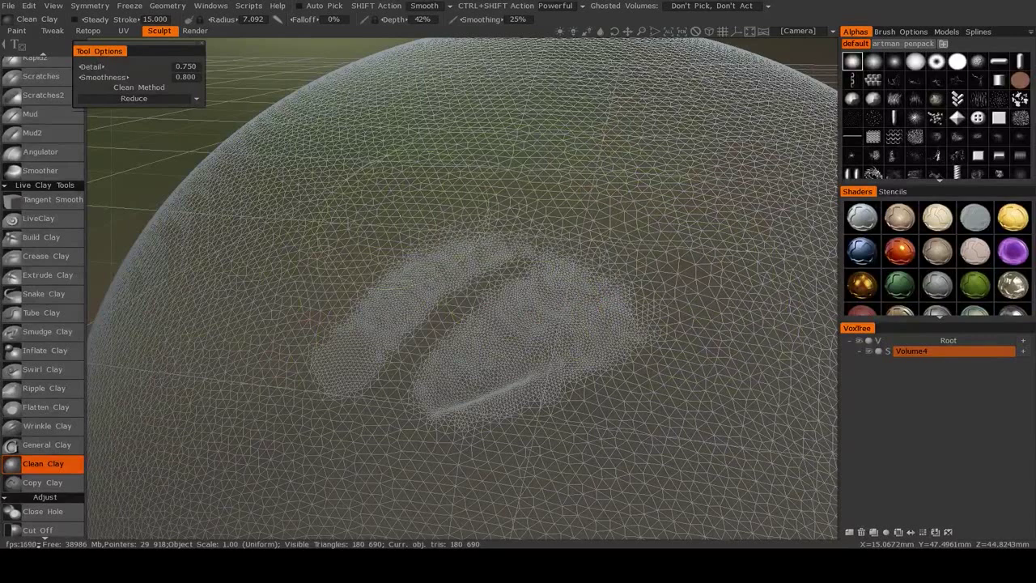
drag(357, 220, 314, 378)
key(ctrl+z)
key(ctrl+z)
Reduce the mesh density on the plain side of the sphere with Clean Clay at a 26.882 radius.
alt+drag(623, 233, 645, 253)
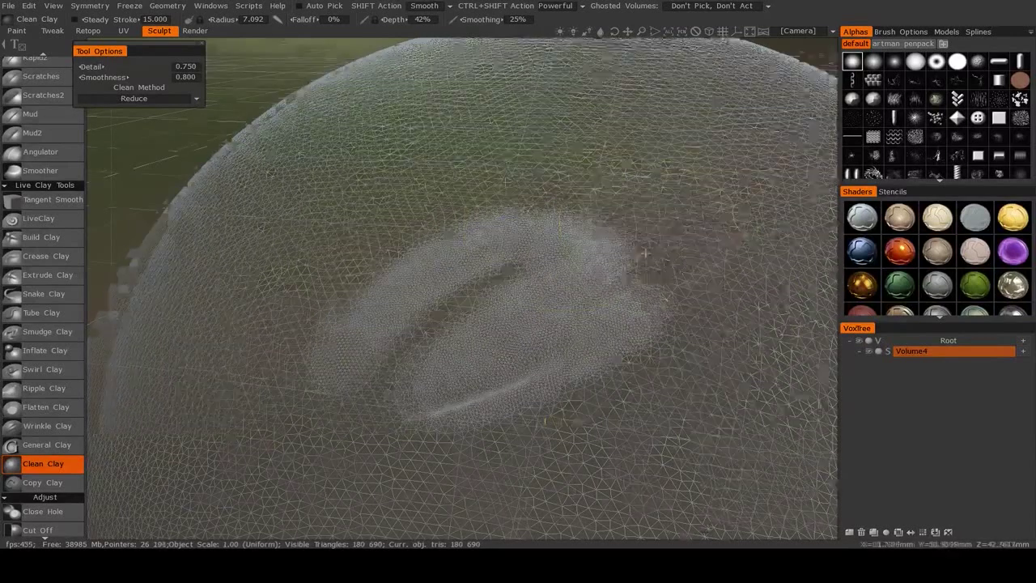
scroll(645, 254, down, 8)
alt+drag(531, 340, 520, 237)
scroll(531, 271, up, 5)
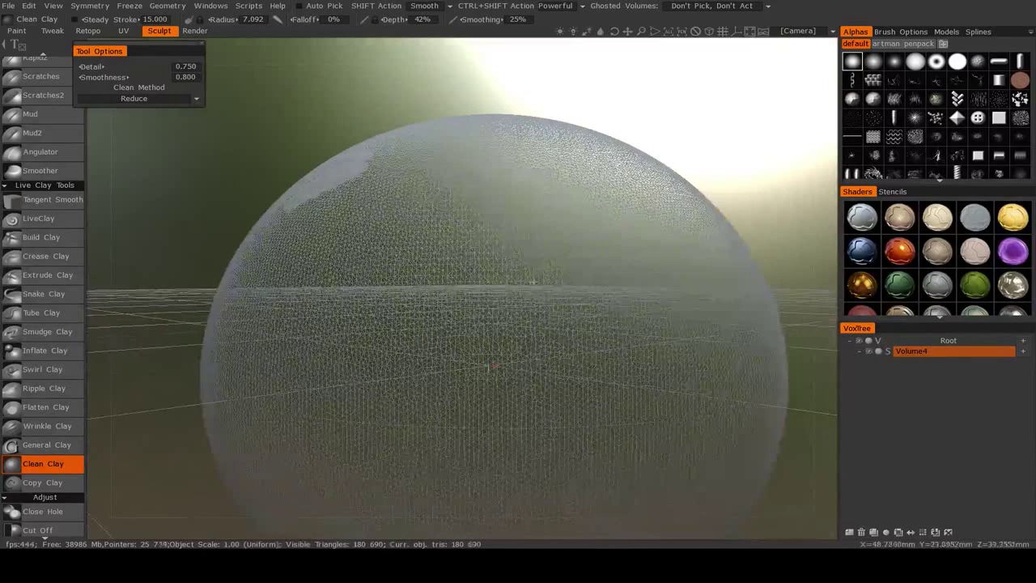
scroll(493, 365, down, 3)
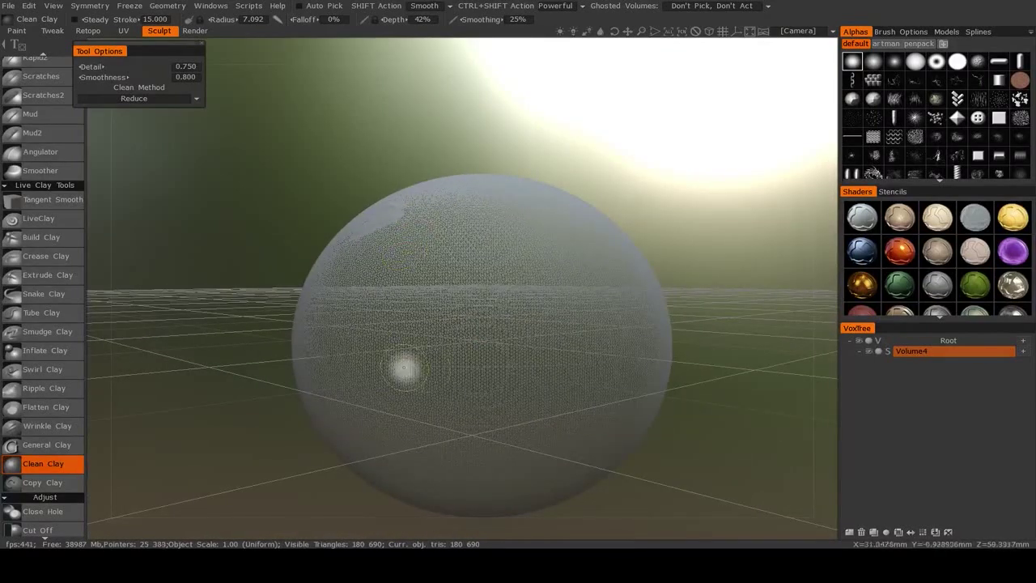
scroll(509, 297, up, 6)
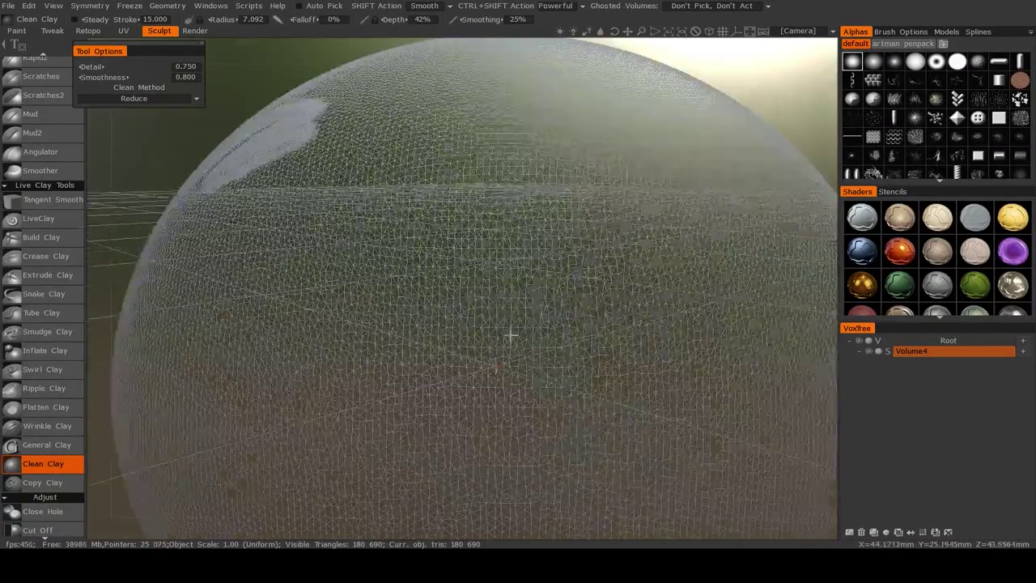
scroll(562, 330, down, 5)
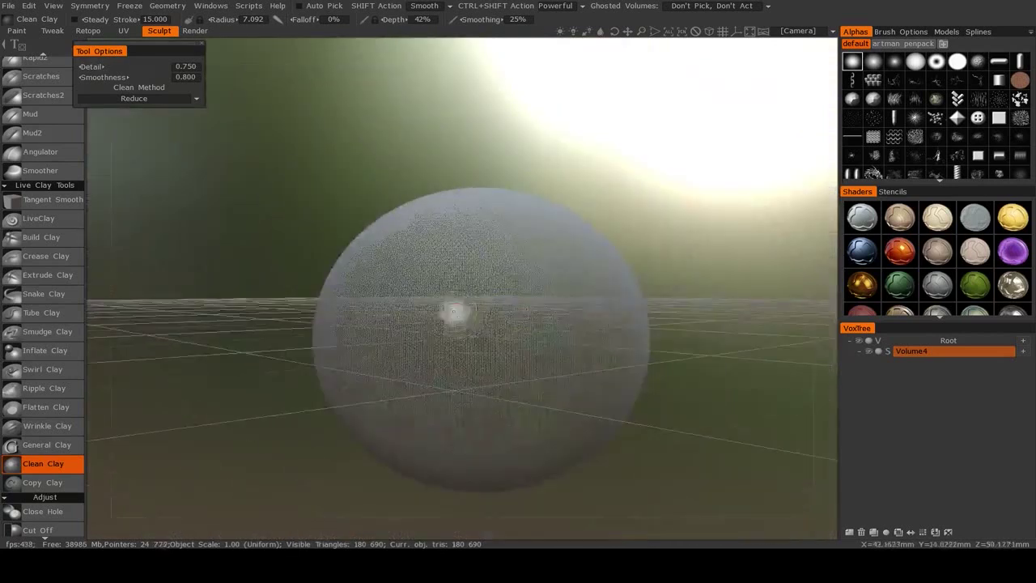
mouse_move(428, 358)
mouse_down()
mouse_move(568, 320)
mouse_move(539, 414)
mouse_up()
alt+drag(628, 395, 515, 435)
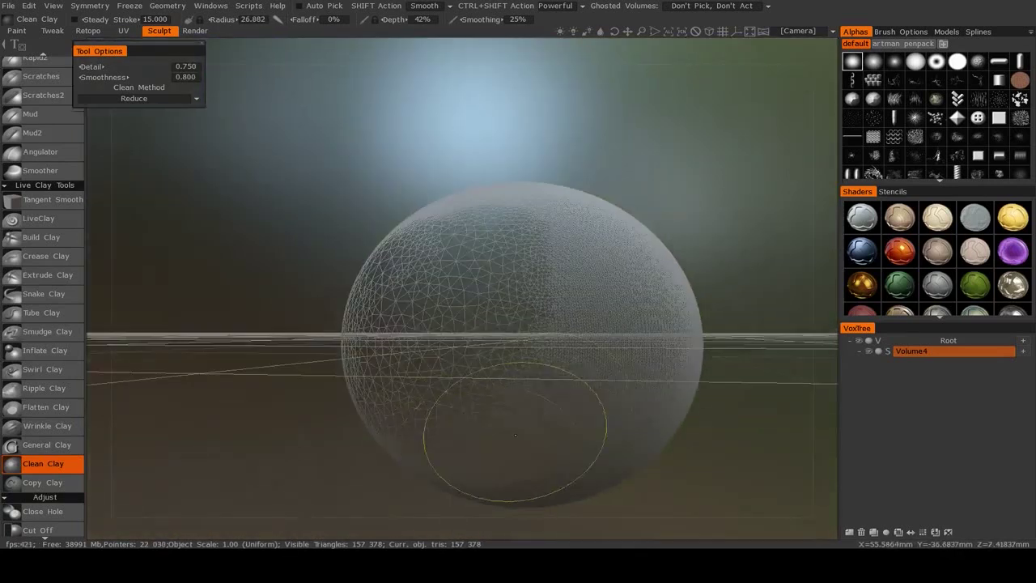
Extend the Clean Clay reduction across the back of the sphere and onto its top.
middle_drag(545, 440, 526, 410)
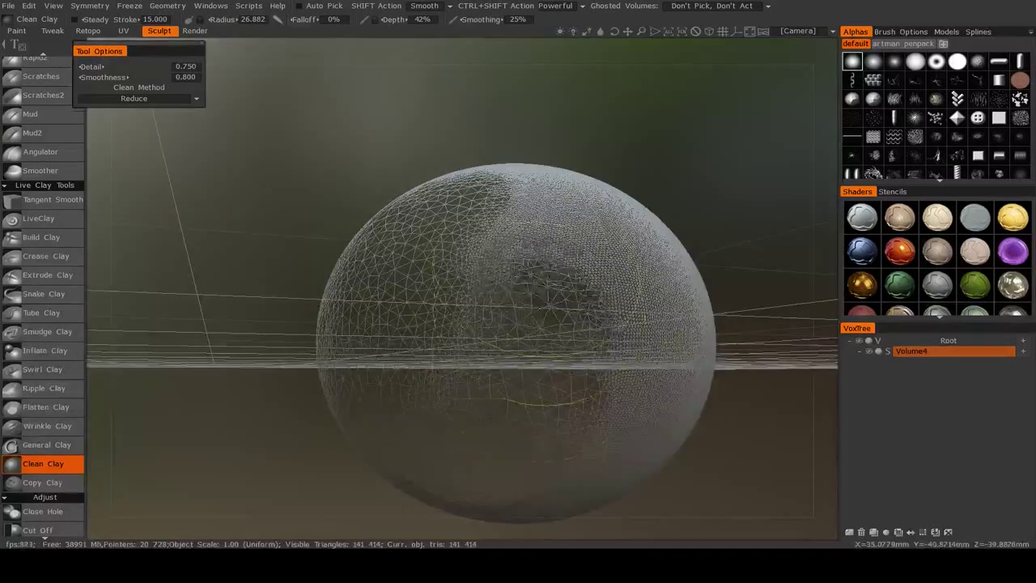
drag(434, 453, 625, 193)
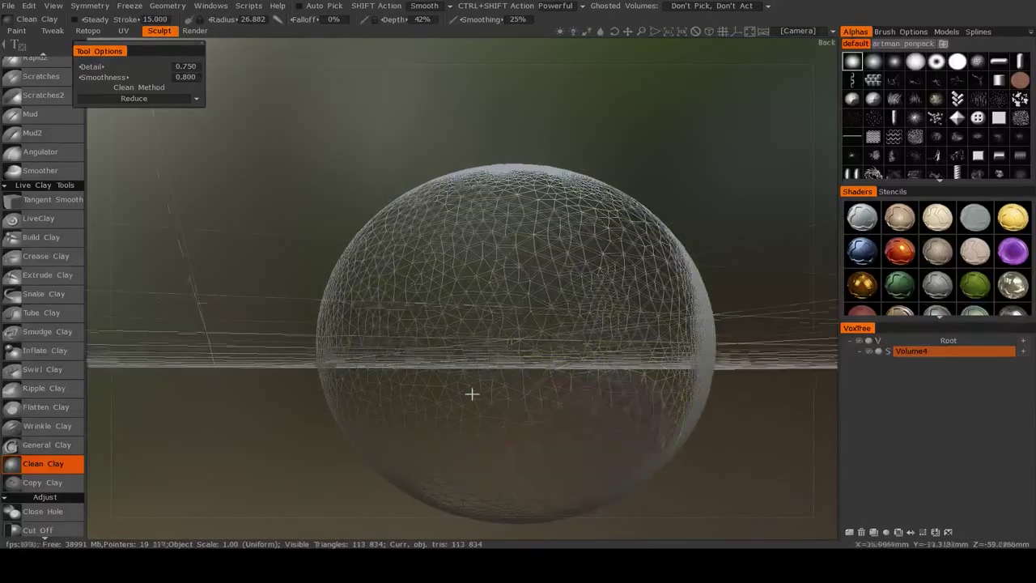
middle_drag(472, 394, 442, 354)
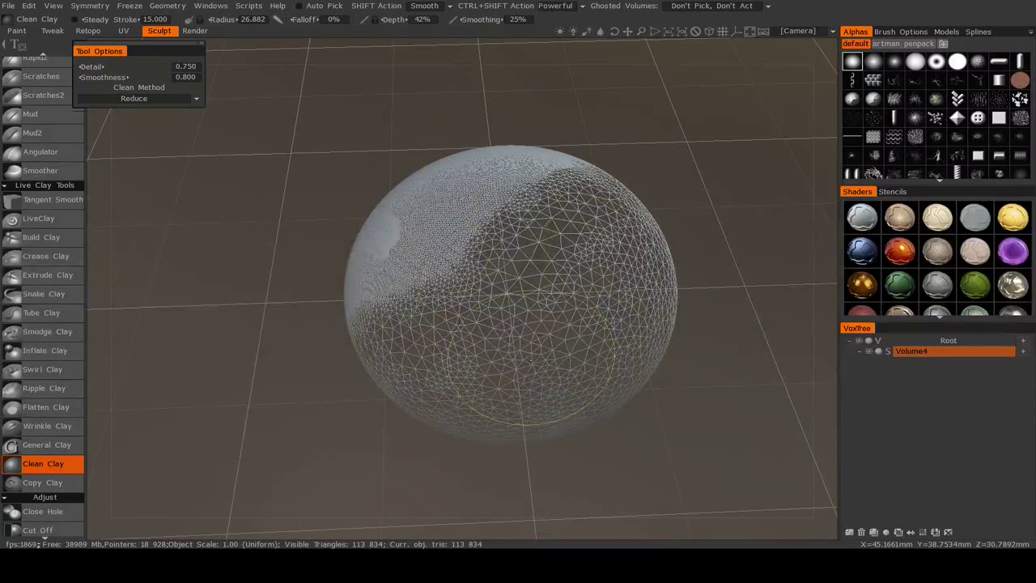
middle_drag(531, 359, 525, 289)
drag(351, 240, 337, 240)
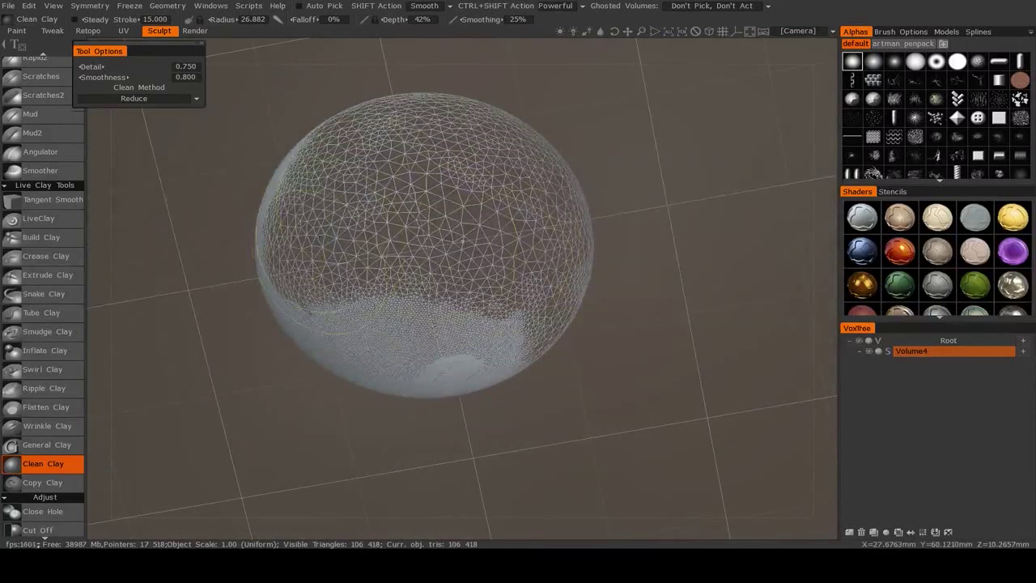
Reduce the mesh on the top and remaining side of the sphere with Clean Clay, leaving the zigzag area dense.
drag(397, 293, 411, 301)
middle_drag(409, 348, 406, 273)
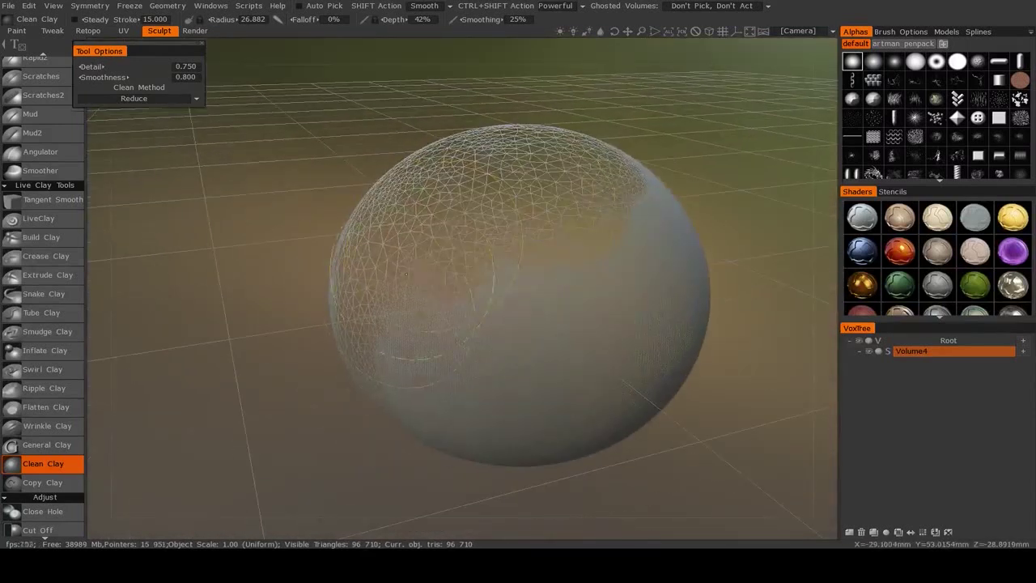
middle_drag(646, 340, 641, 267)
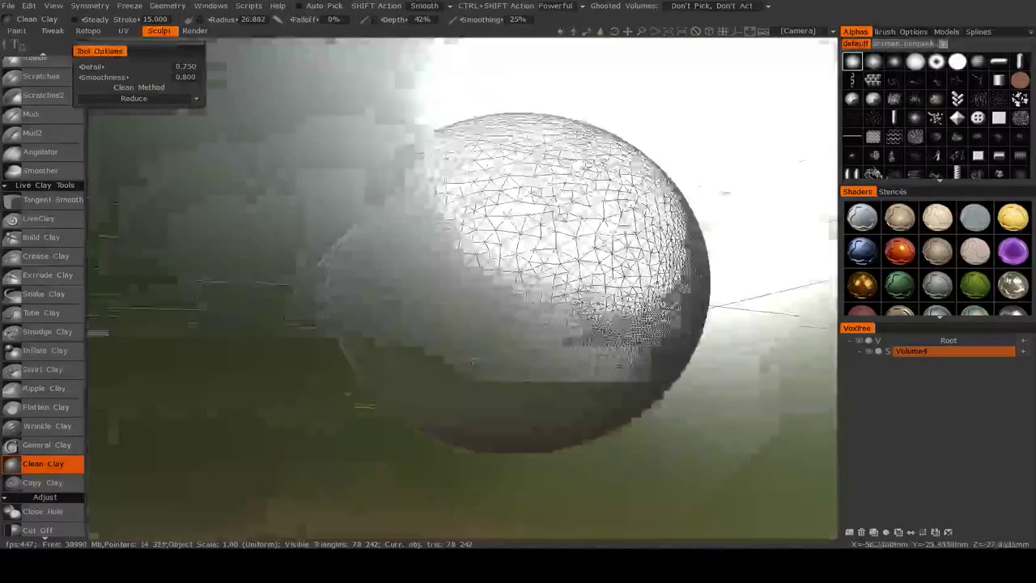
mouse_move(528, 346)
mouse_down()
mouse_move(598, 339)
mouse_move(651, 253)
mouse_move(510, 342)
mouse_up()
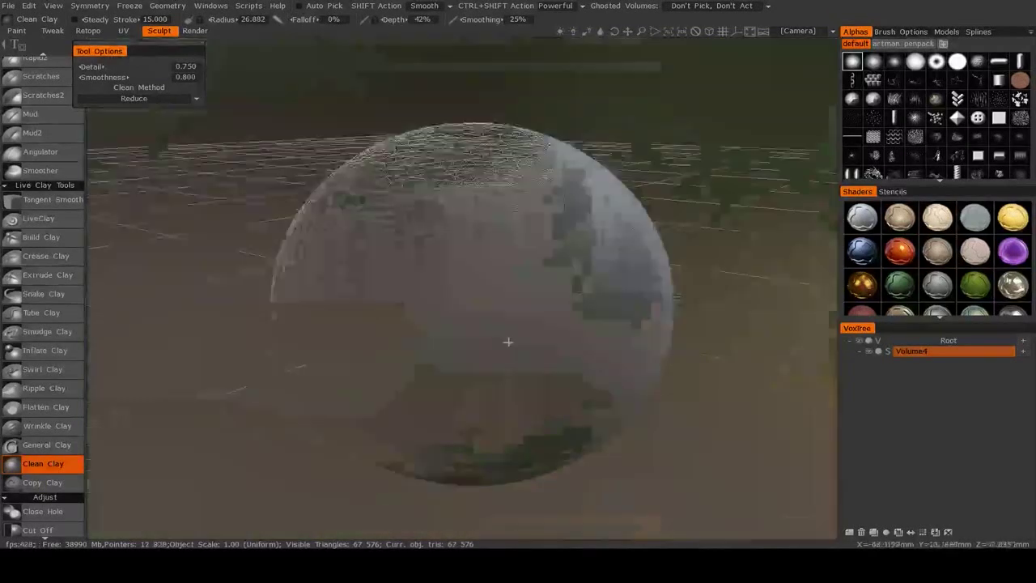
mouse_move(373, 408)
mouse_down()
mouse_move(451, 201)
mouse_move(534, 320)
mouse_up()
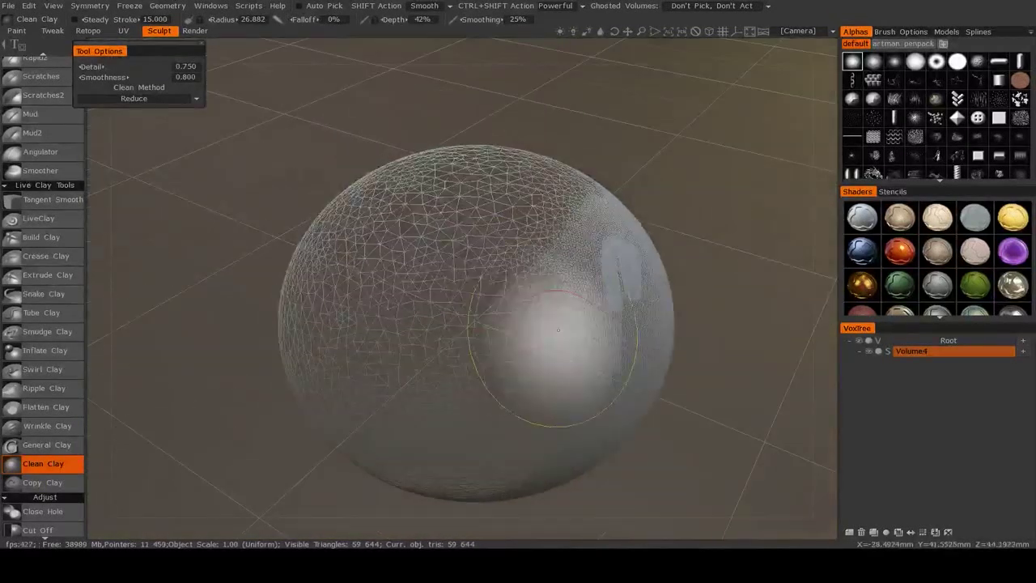
Compare the sphere's shaded surface with its wireframe around the dense zigzag patch.
key(w)
alt+drag(638, 380, 603, 344)
middle_drag(675, 346, 694, 383)
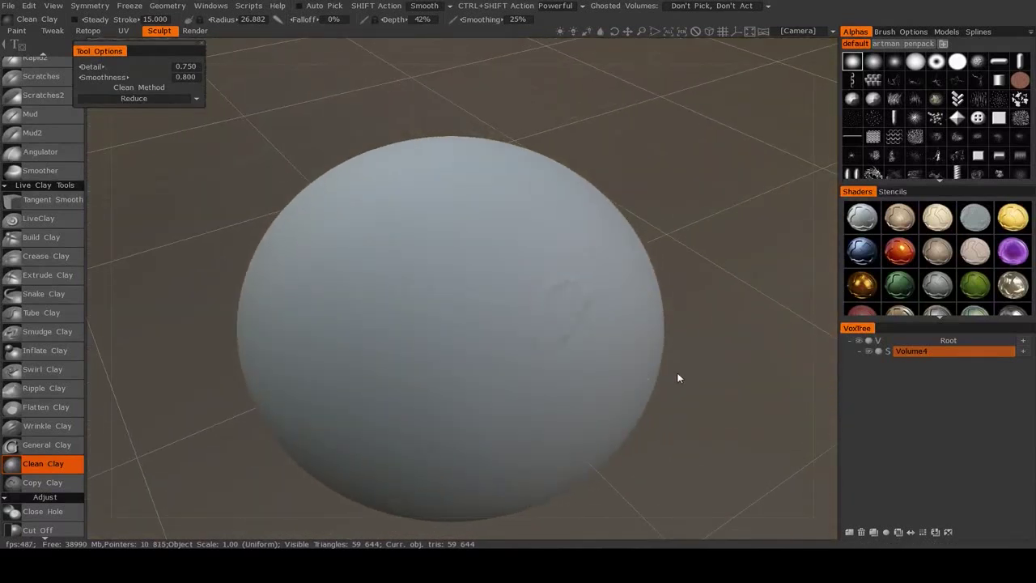
middle_drag(711, 348, 587, 369)
key(w)
mouse_move(586, 366)
mouse_down()
mouse_move(604, 342)
mouse_move(454, 405)
mouse_up()
scroll(555, 398, up, 4)
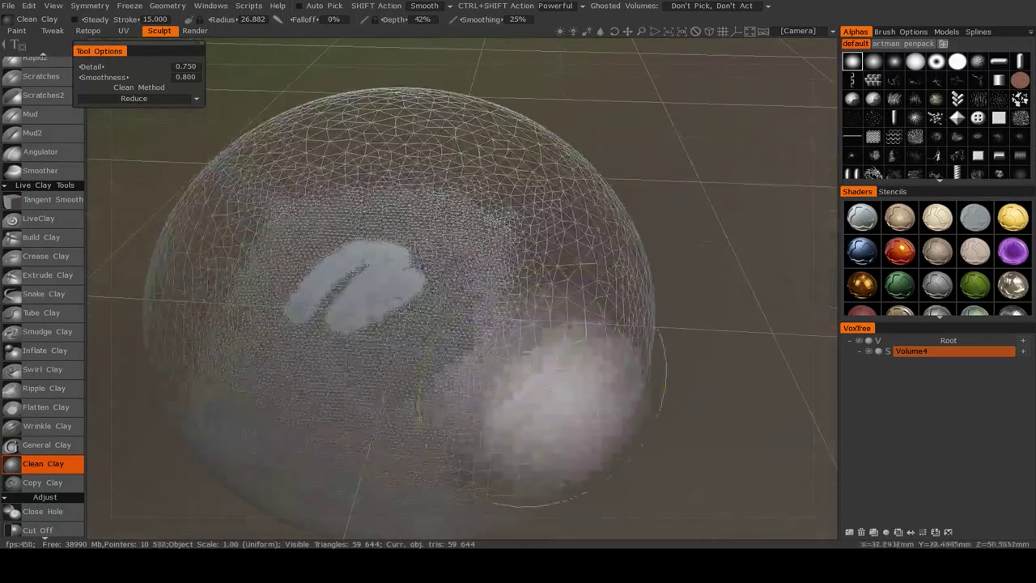
Hide the wireframe and clean away the zigzag with Clean Clay at a 14.001 radius.
key(w)
right_drag(408, 296, 317, 299)
alt+drag(316, 299, 370, 315)
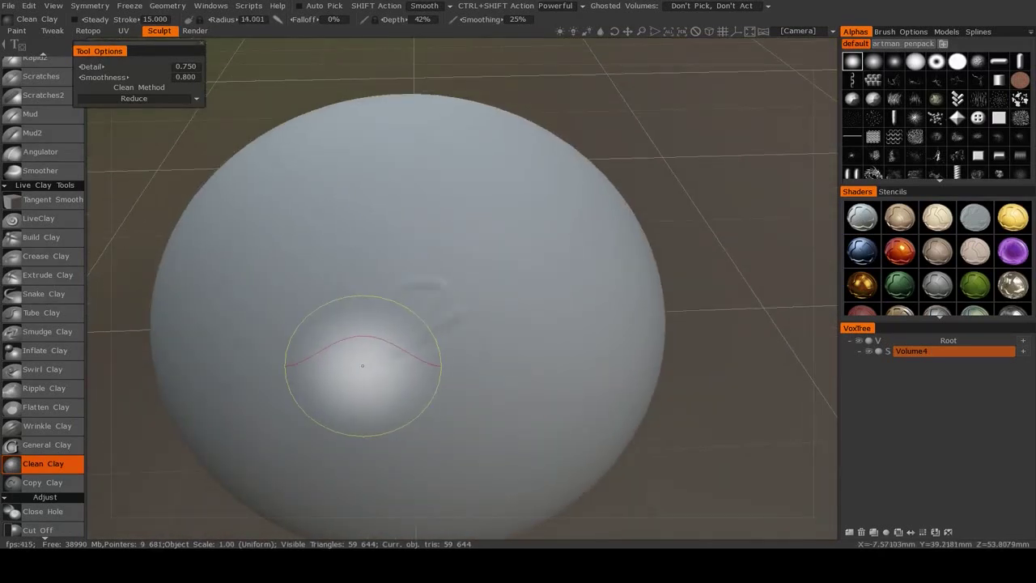
mouse_move(354, 374)
mouse_down()
mouse_move(442, 301)
mouse_move(397, 273)
mouse_move(429, 266)
mouse_up()
alt+drag(531, 329, 588, 319)
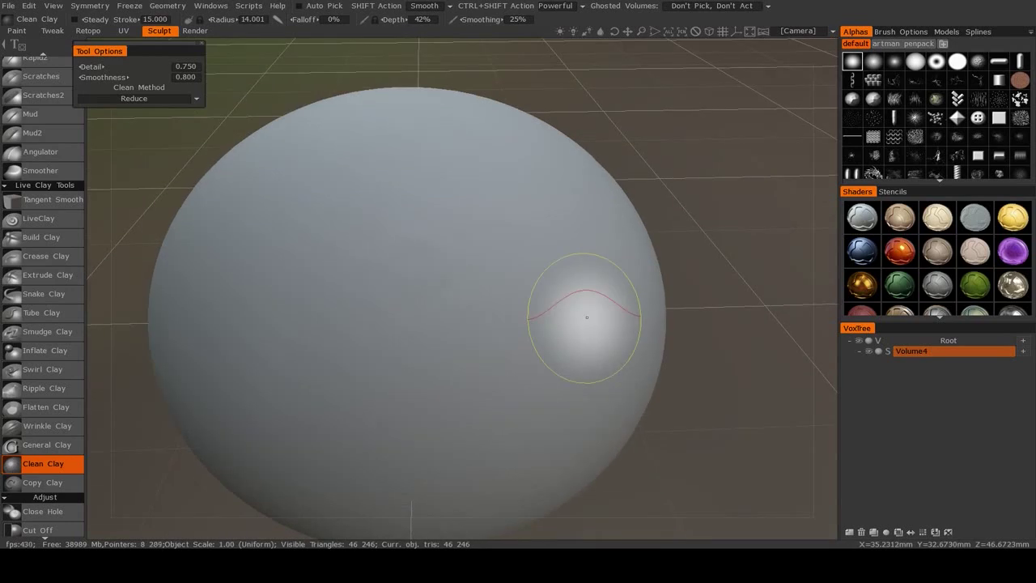
Check the cleaned zigzag area in wireframe and undo the Clean Clay stroke over it.
key(w)
scroll(549, 320, up, 1)
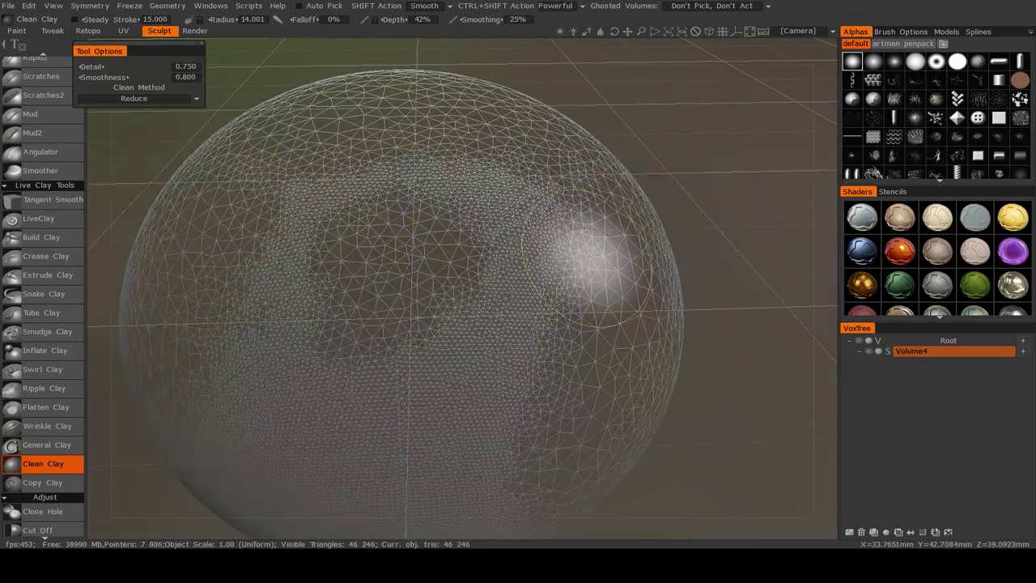
key(ctrl+z)
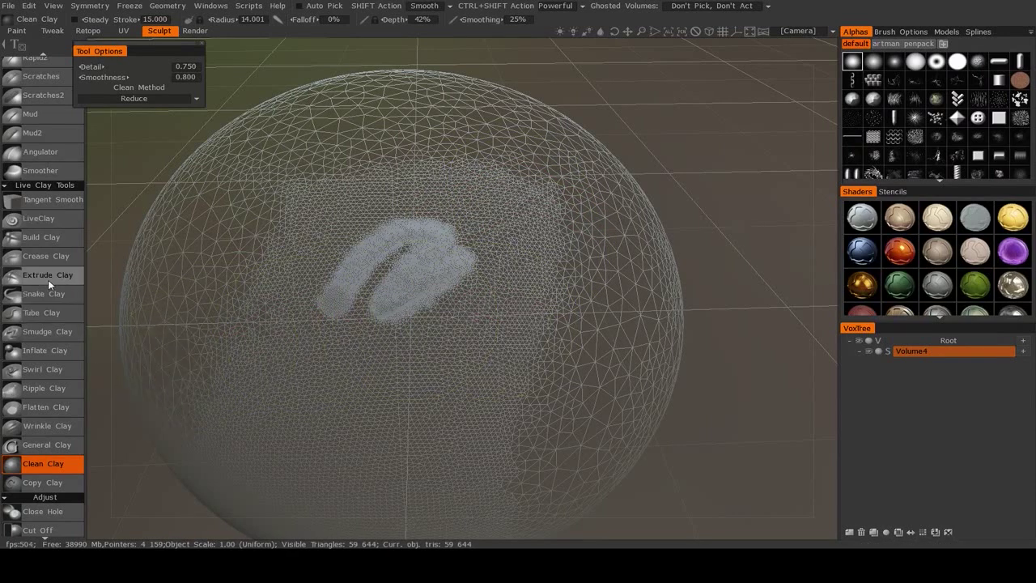
Reduce the Clean Clay brush radius to 4.559 near the boundary between the sphere's dense and coarse mesh.
alt+drag(518, 327, 462, 326)
alt+middle_drag(463, 326, 518, 374)
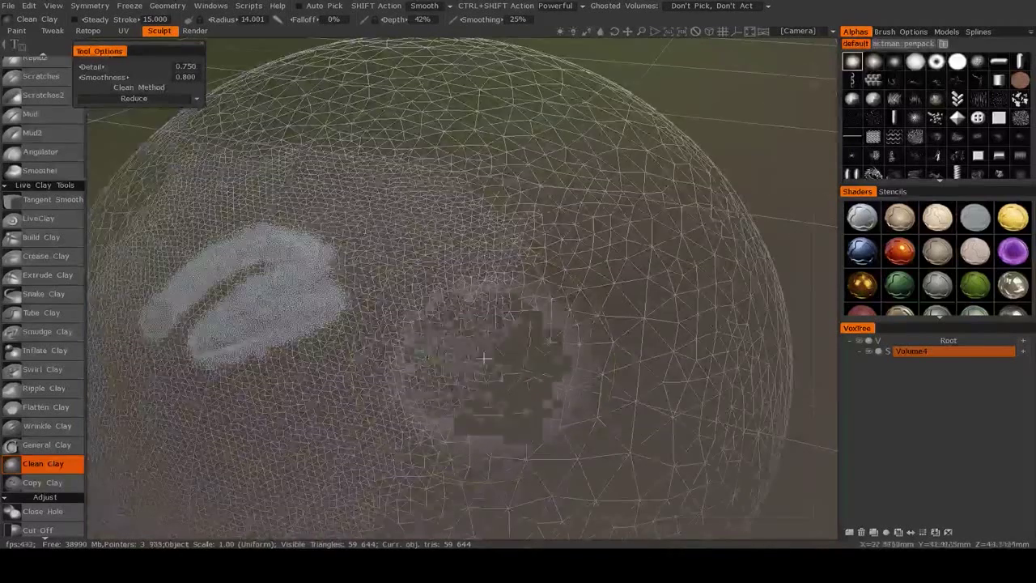
mouse_move(504, 288)
right_down()
mouse_move(494, 277)
mouse_move(435, 283)
right_up()
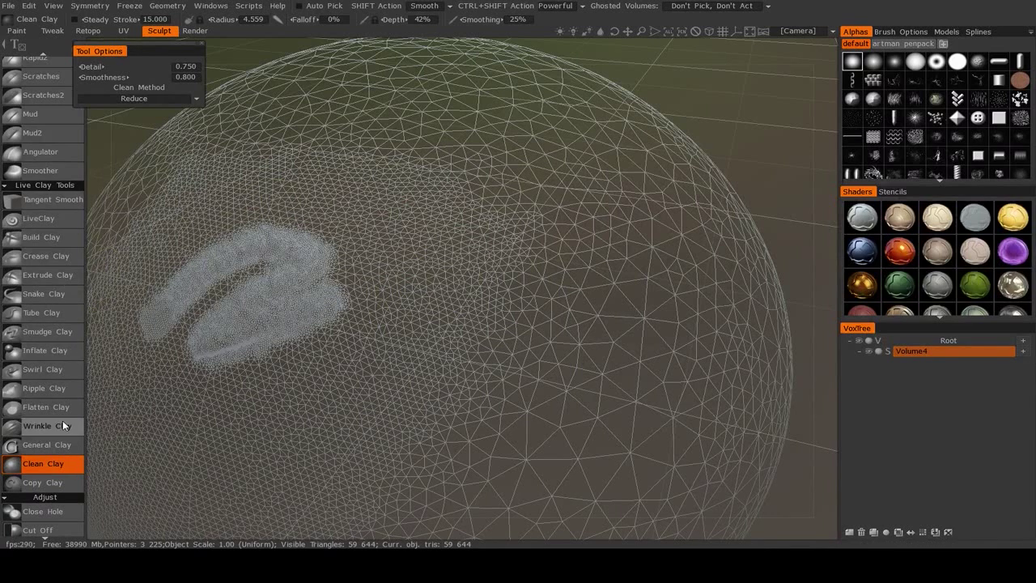
Look through the Live Clay and Adjust tools and examine the varying mesh density across the whole sphere.
scroll(64, 341, down, 4)
scroll(71, 307, up, 3)
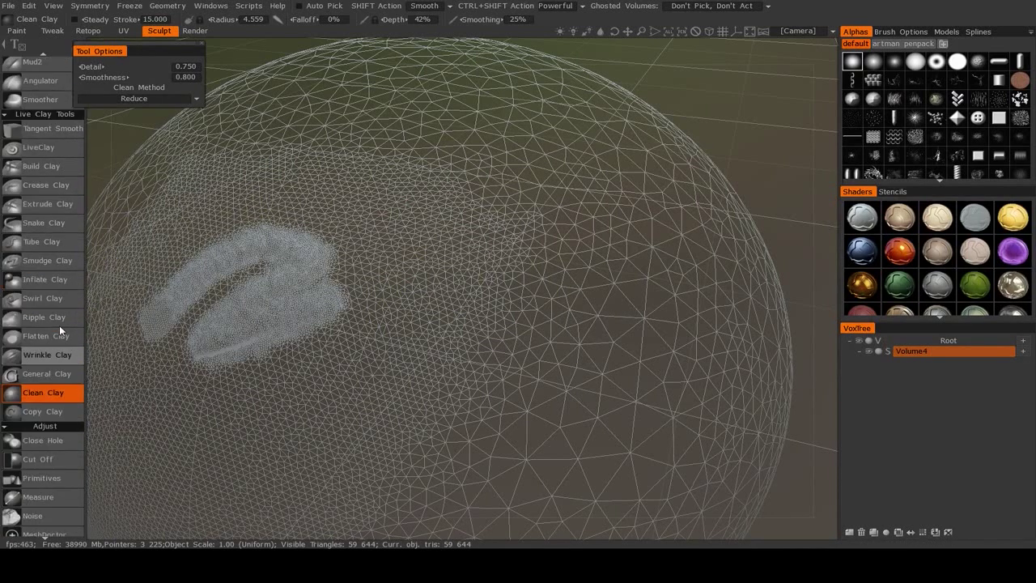
mouse_move(44, 353)
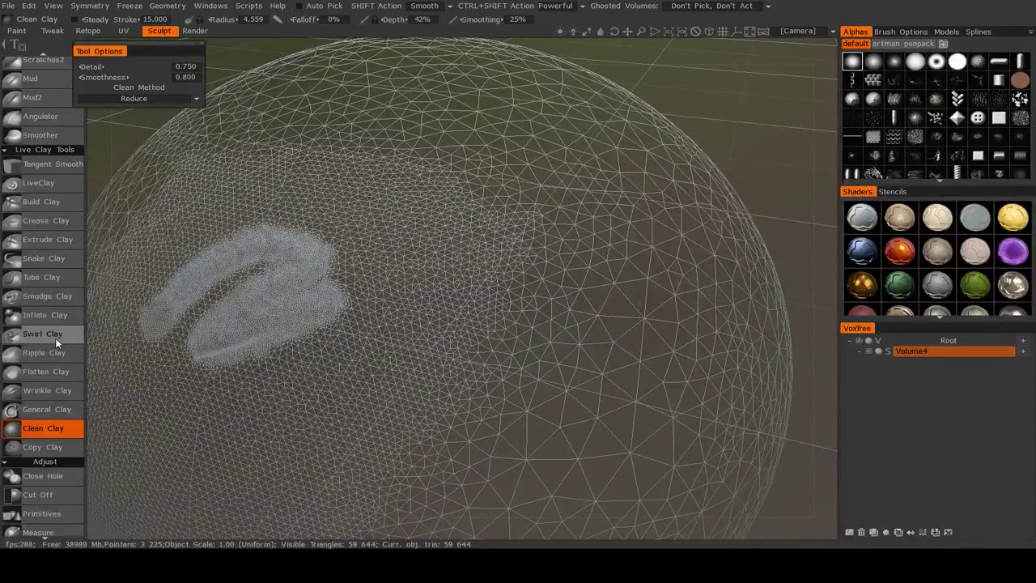
scroll(51, 317, down, 4)
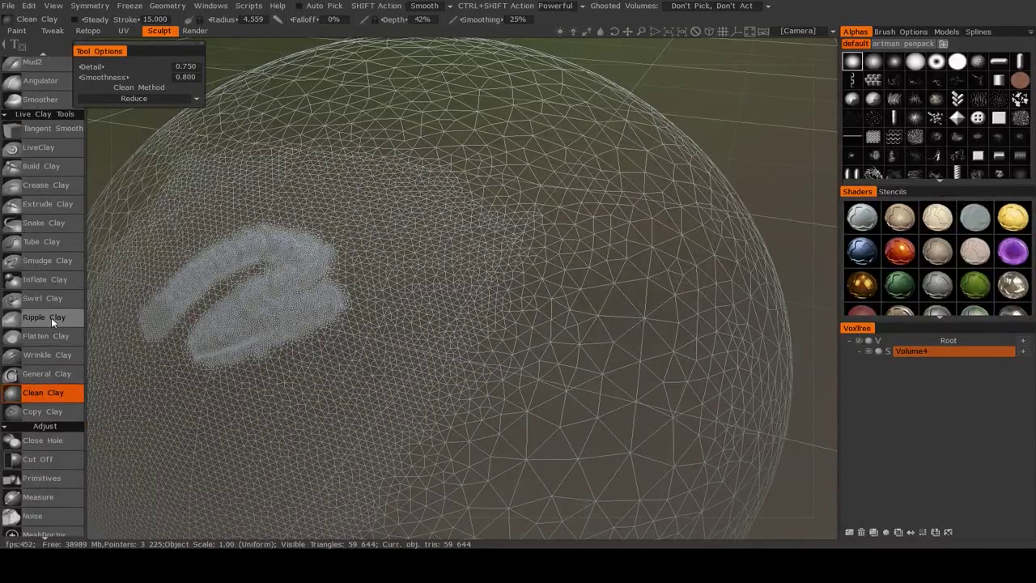
scroll(52, 317, down, 5)
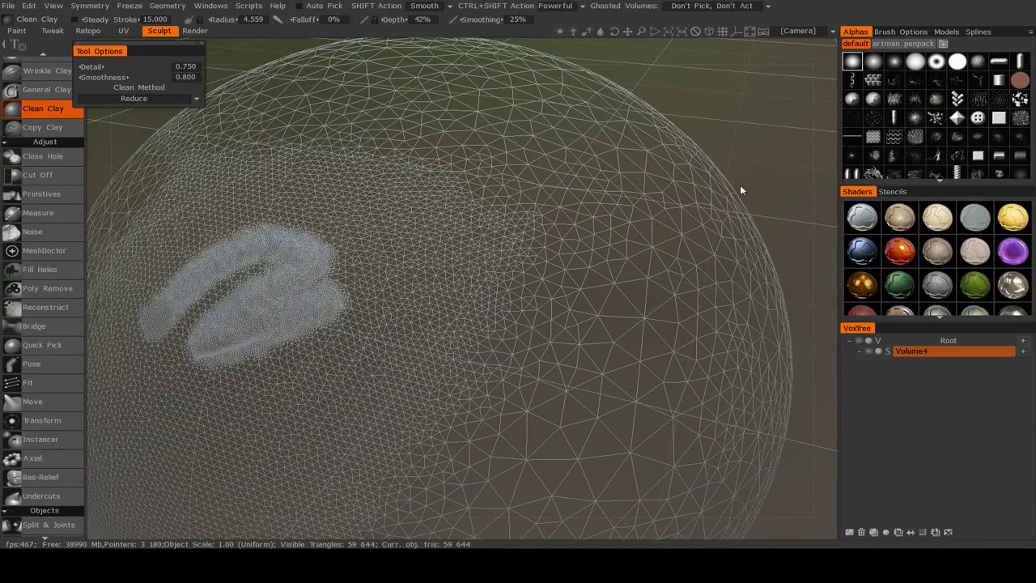
right_drag(741, 185, 714, 193)
drag(715, 194, 768, 278)
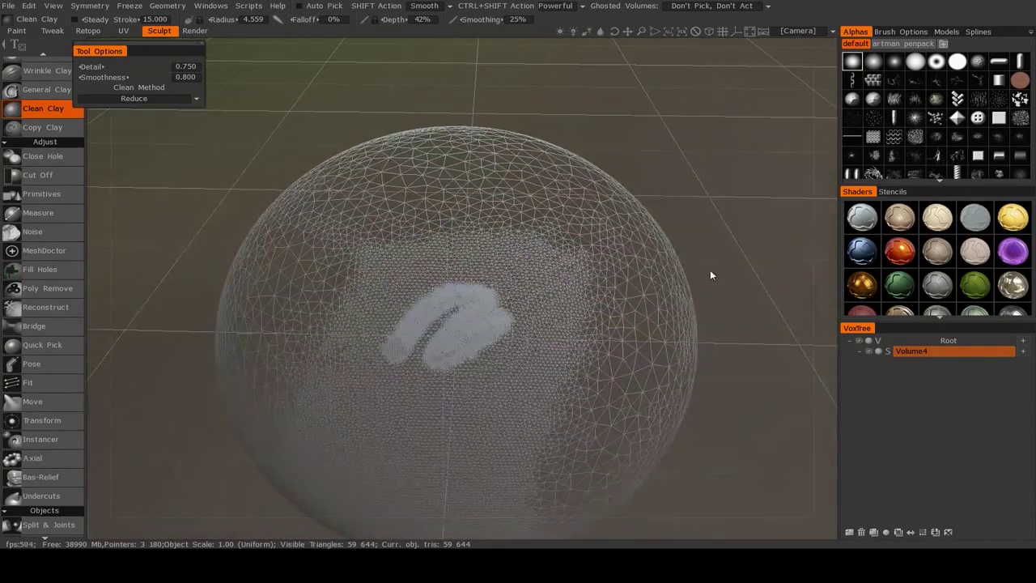